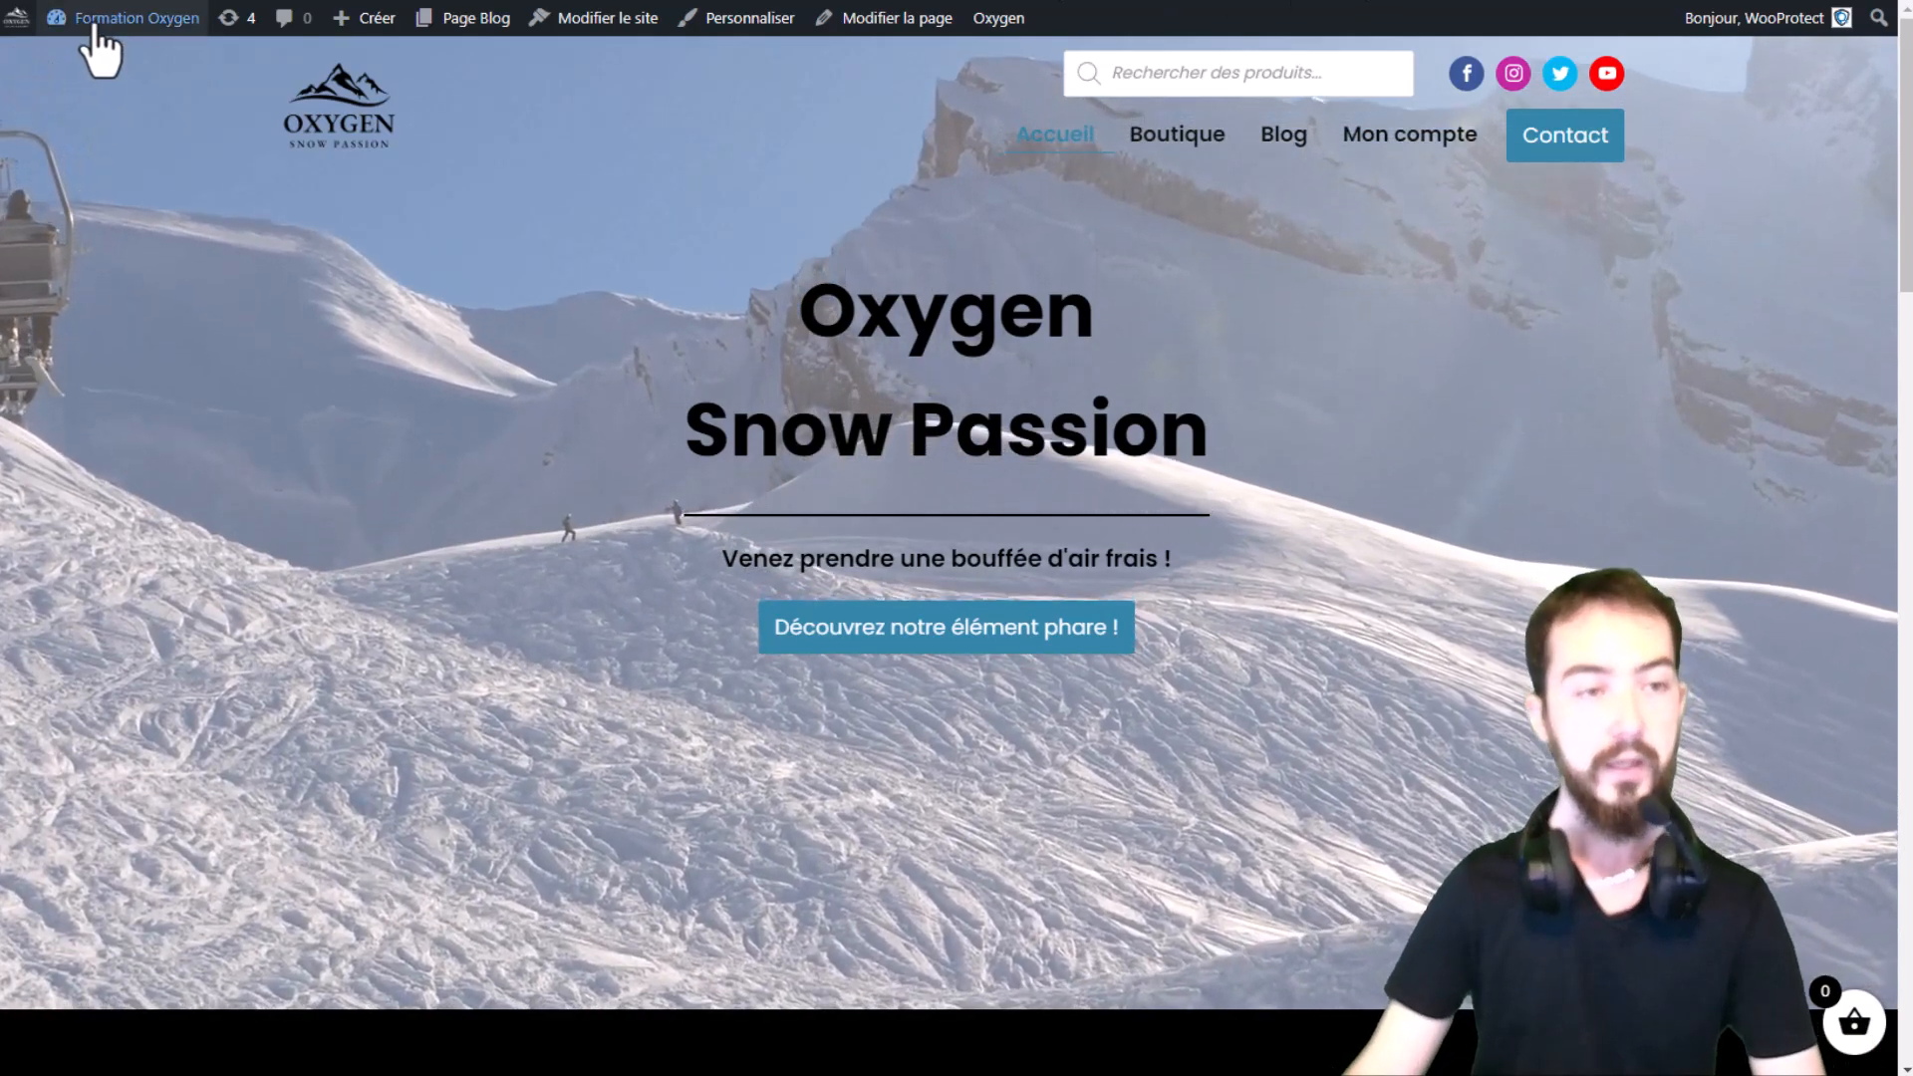
Go from the site's front end to the WordPress dashboard and open Branda Pro's Réglages page
click(95, 27)
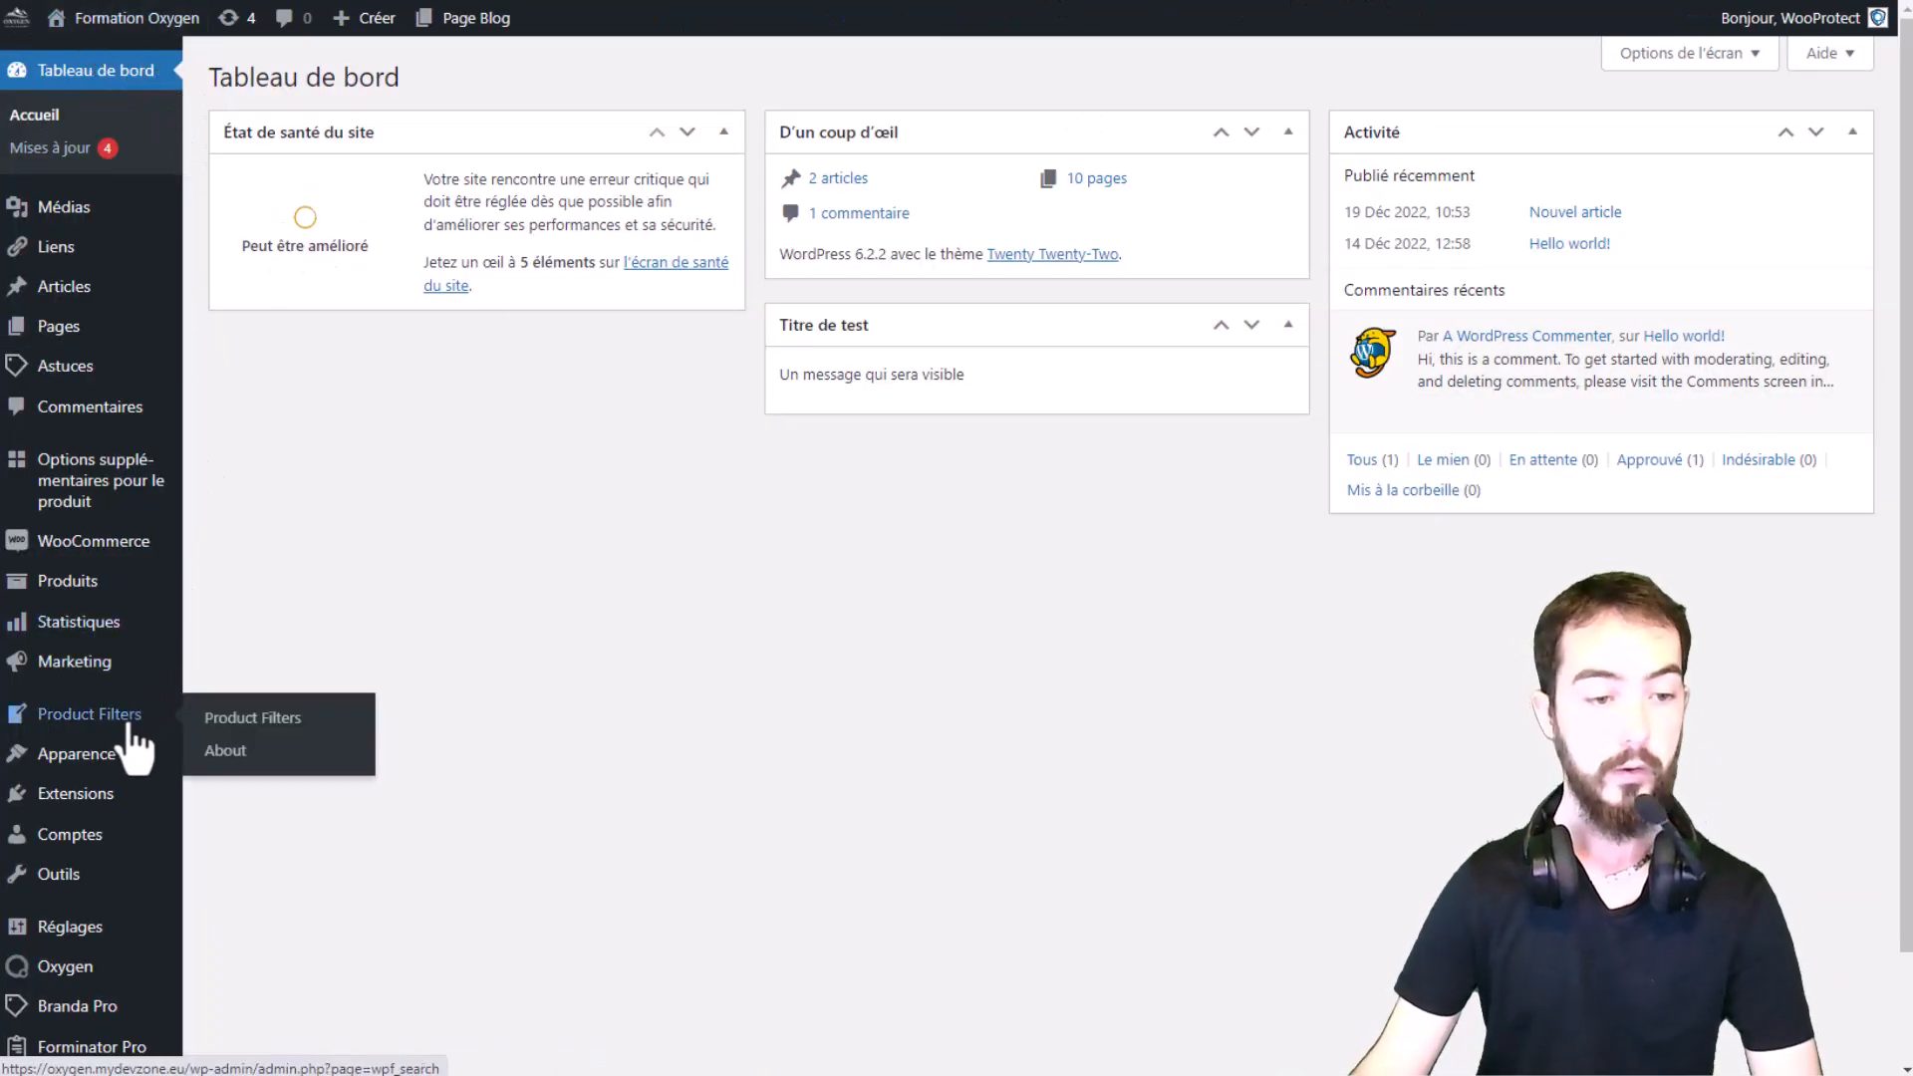
scroll(131, 757, down, 1)
mouse_move(136, 817)
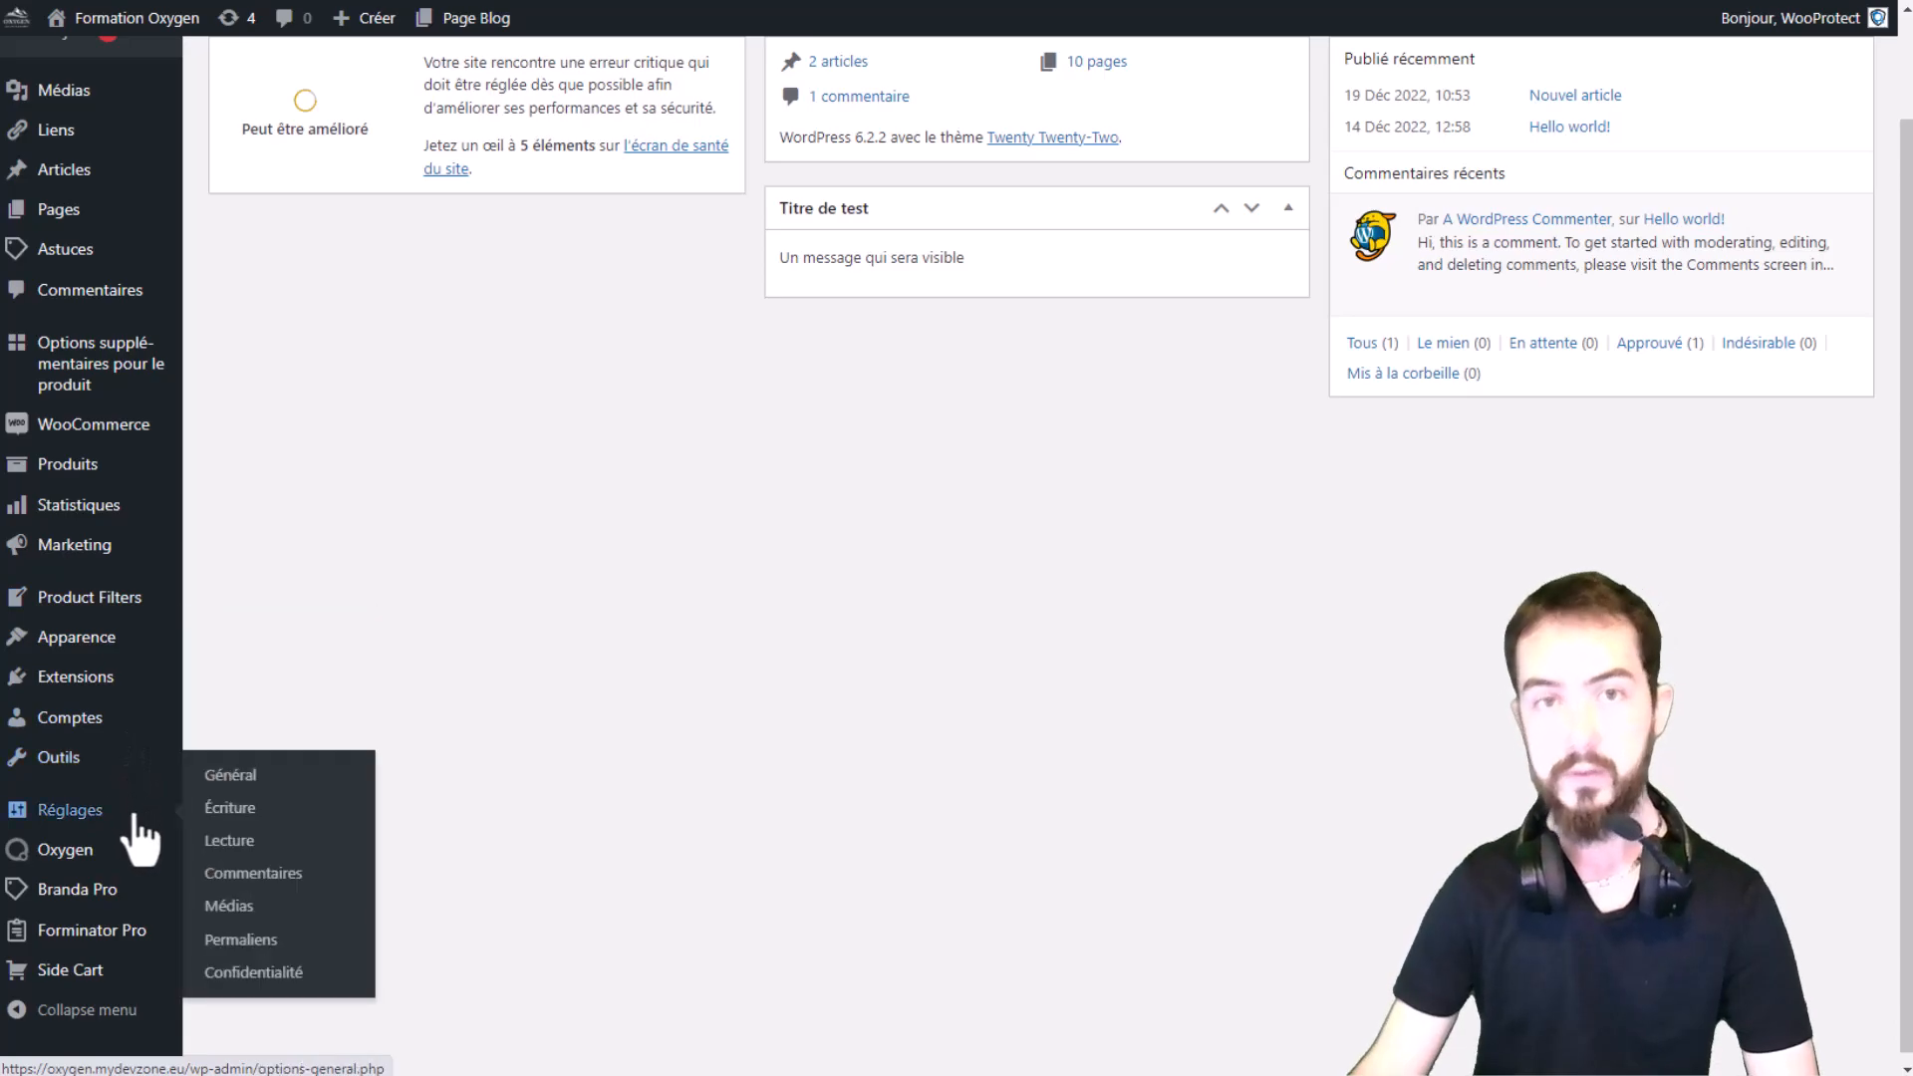
mouse_move(71, 902)
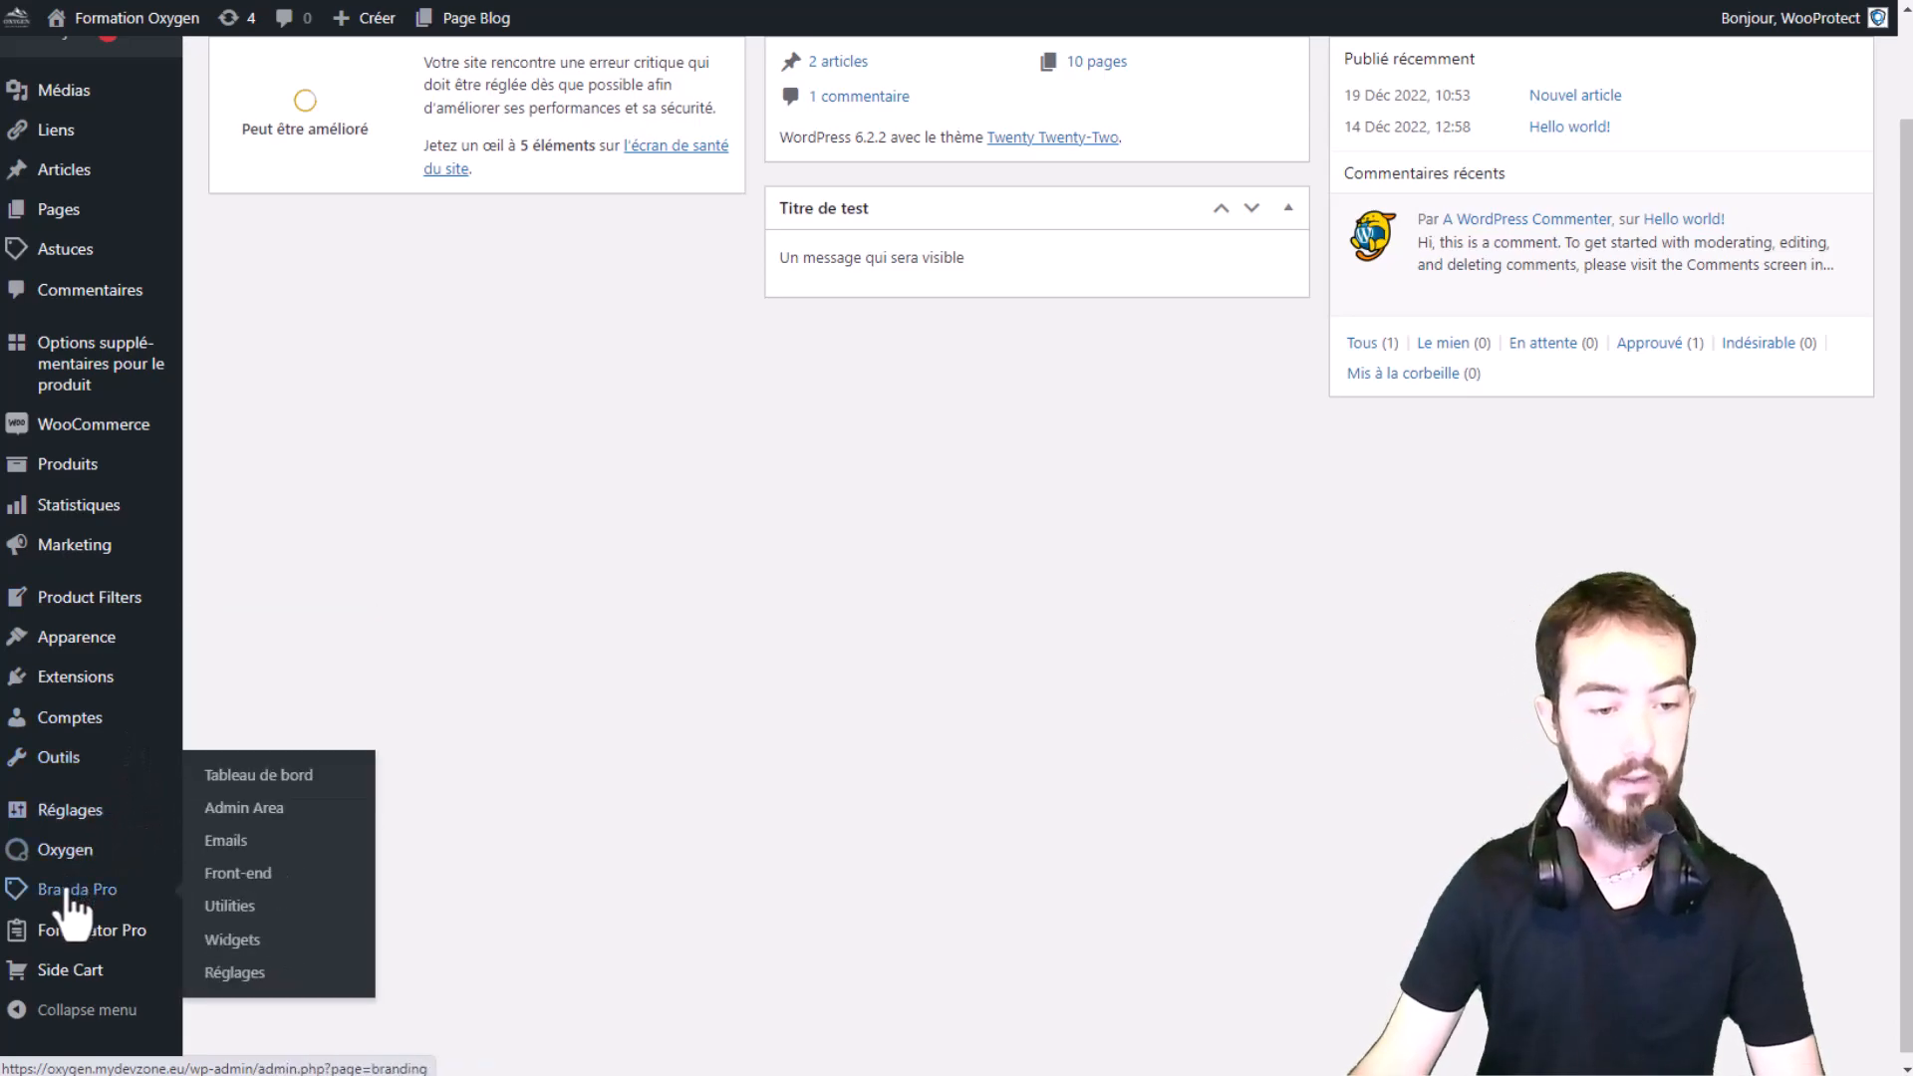
click(235, 973)
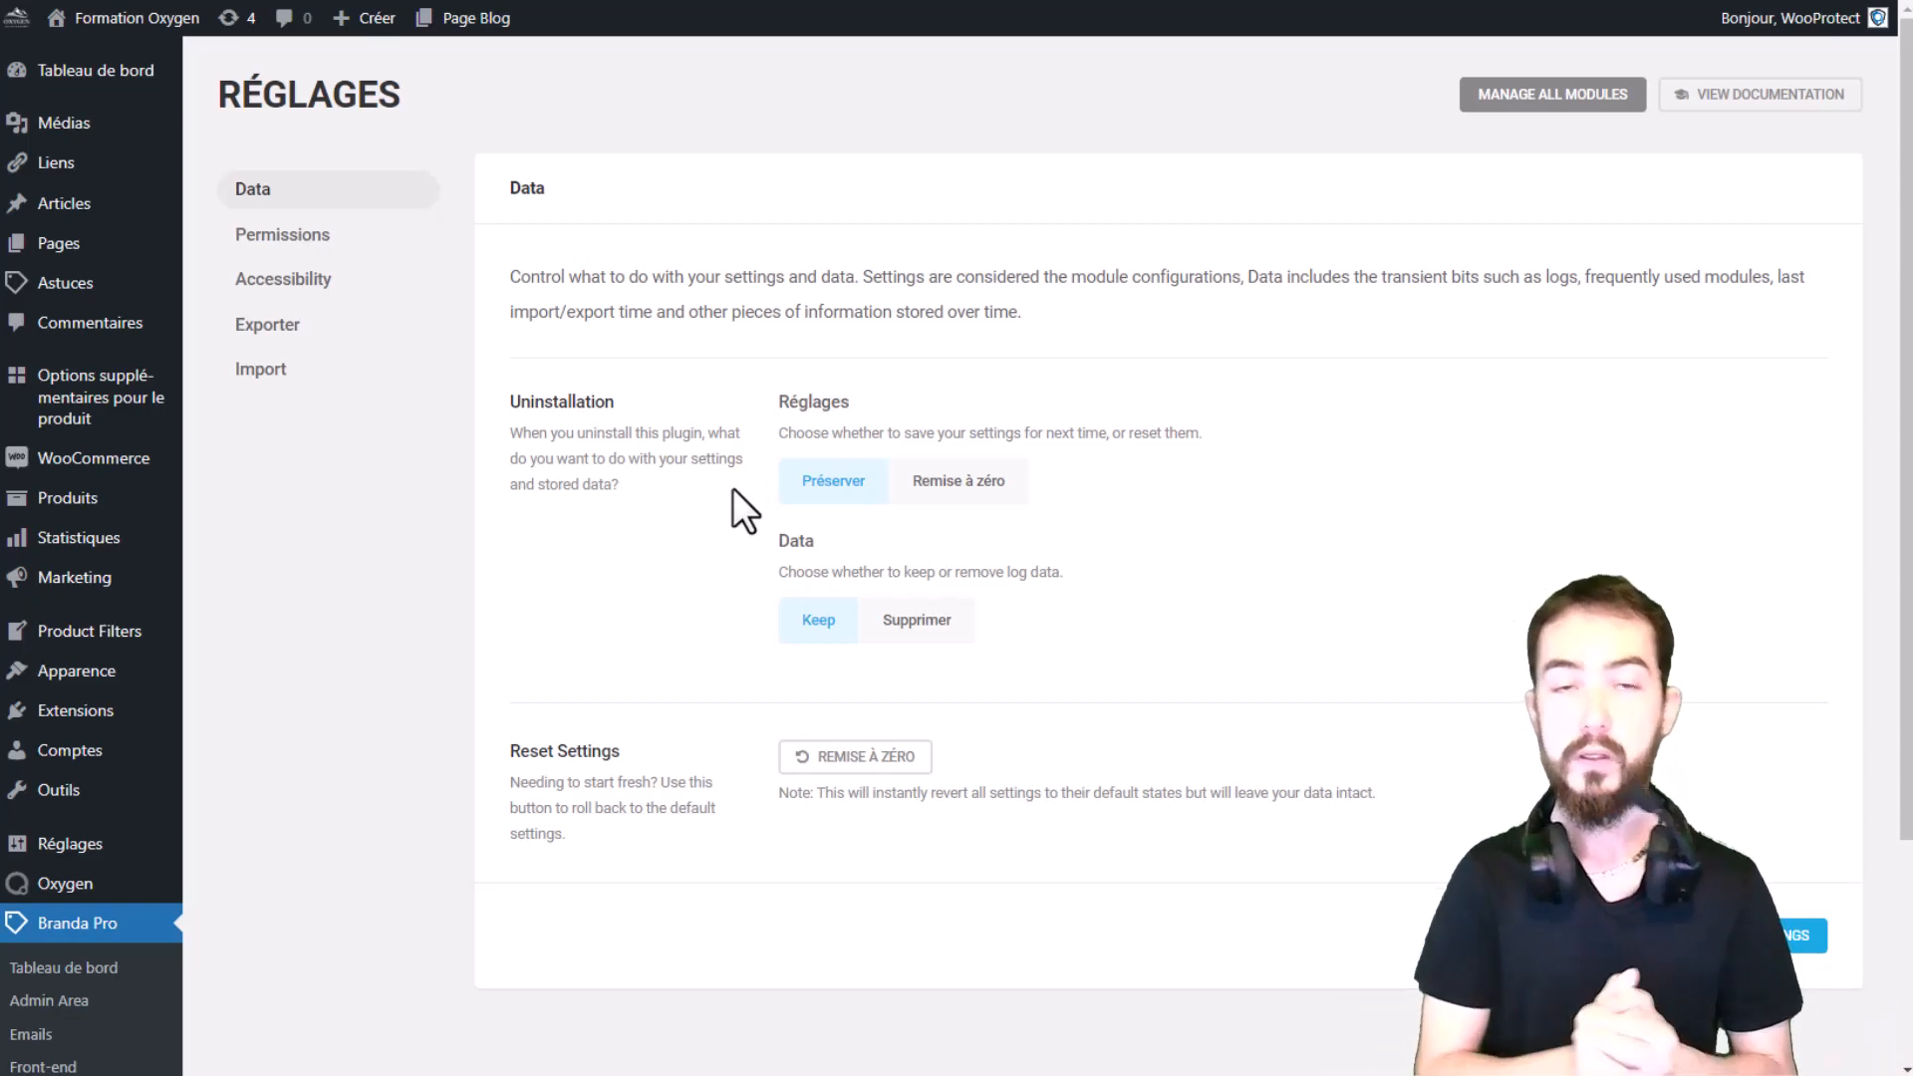
Set the Réglages option for Branda's uninstallation to Remise à zéro, and look over the log data choice below it
click(978, 492)
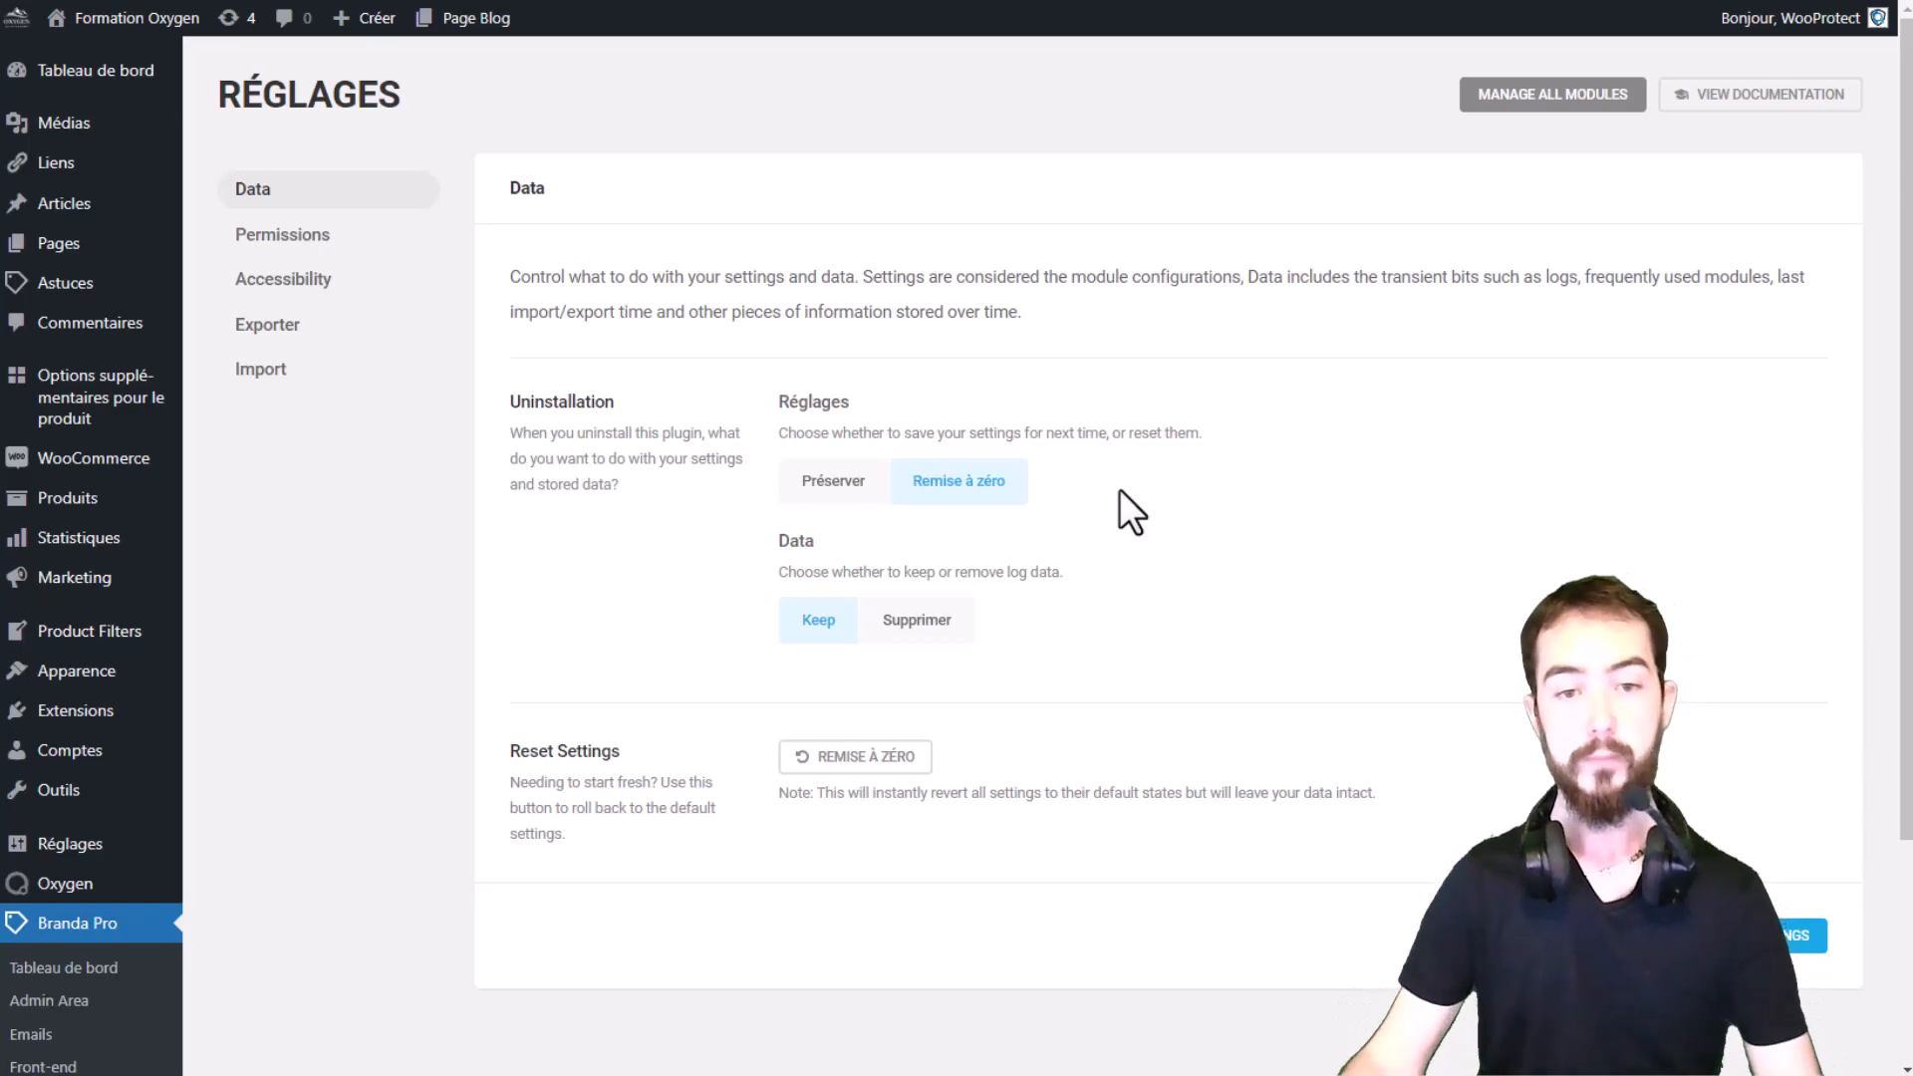
drag(509, 400, 650, 404)
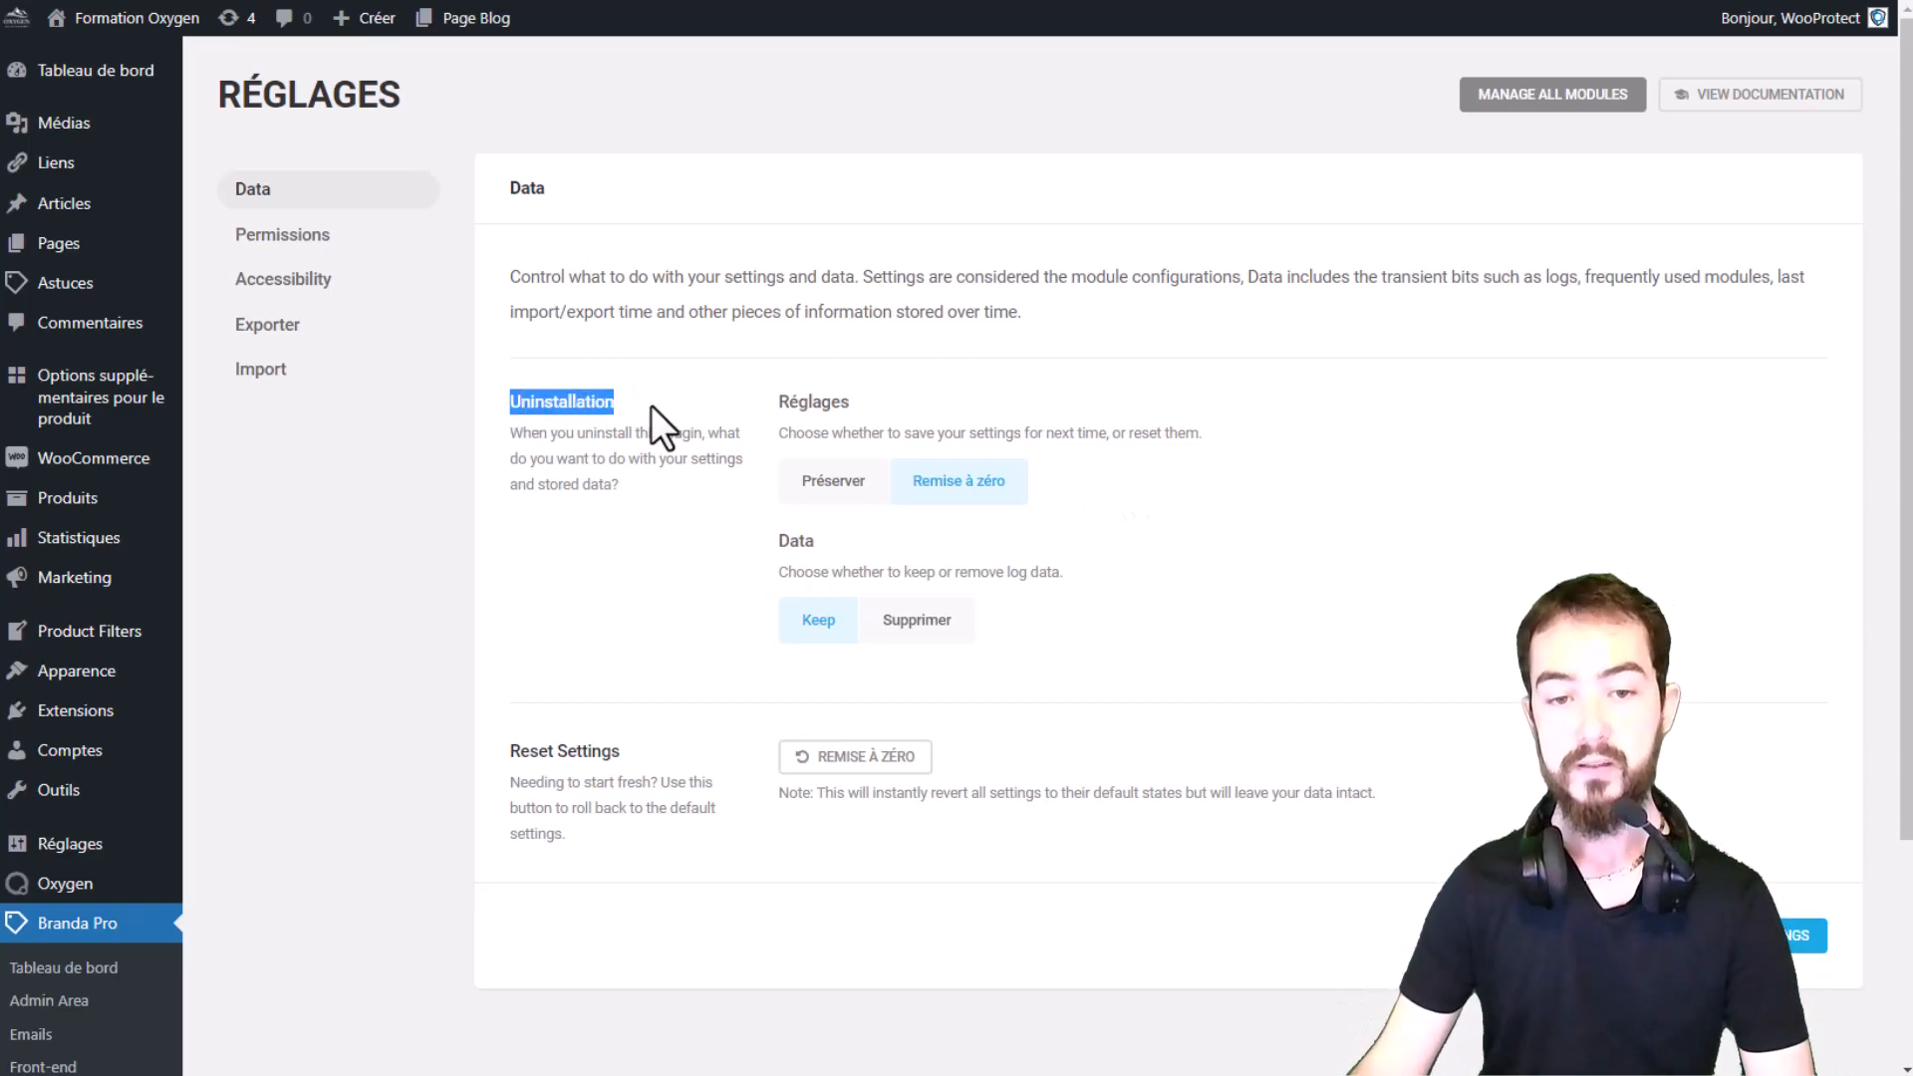
click(1173, 593)
drag(837, 575, 1041, 567)
click(821, 558)
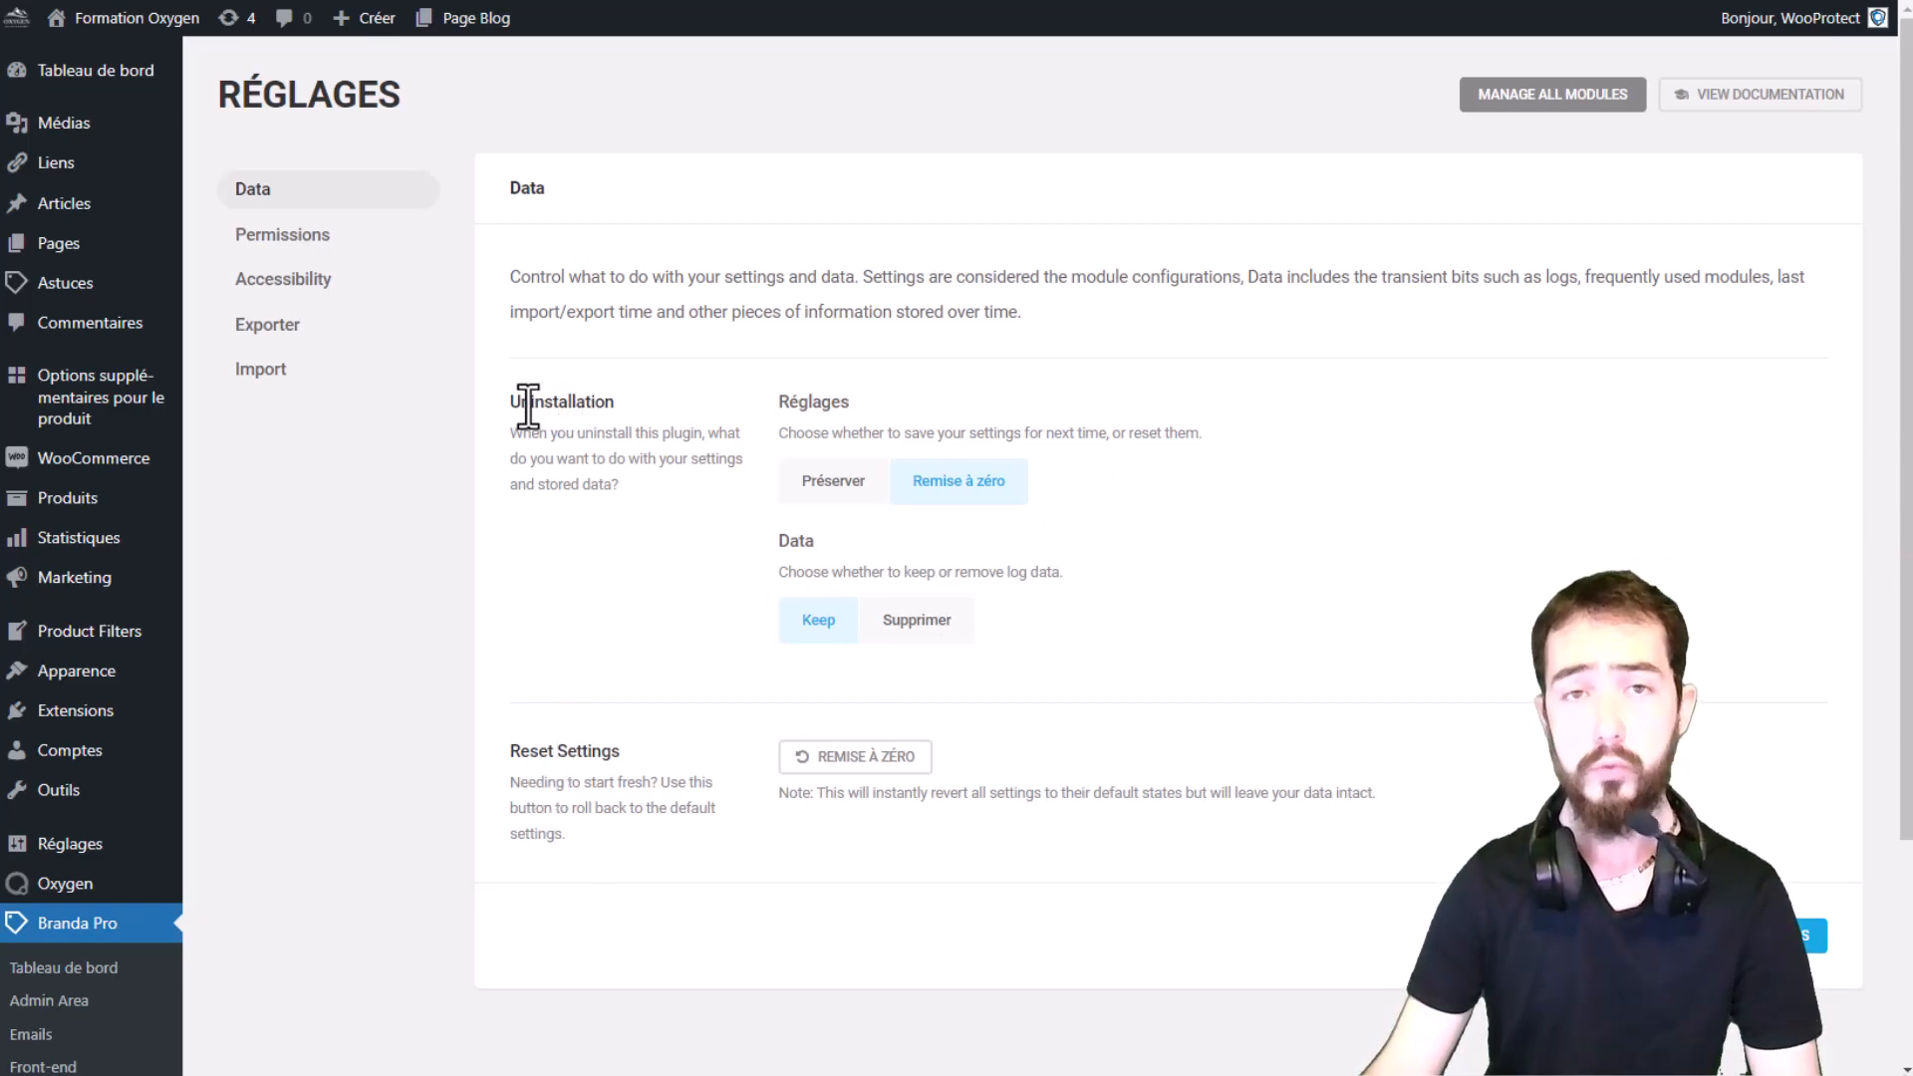
Examine the Reset Settings section of Branda's Data settings
triple_click(538, 752)
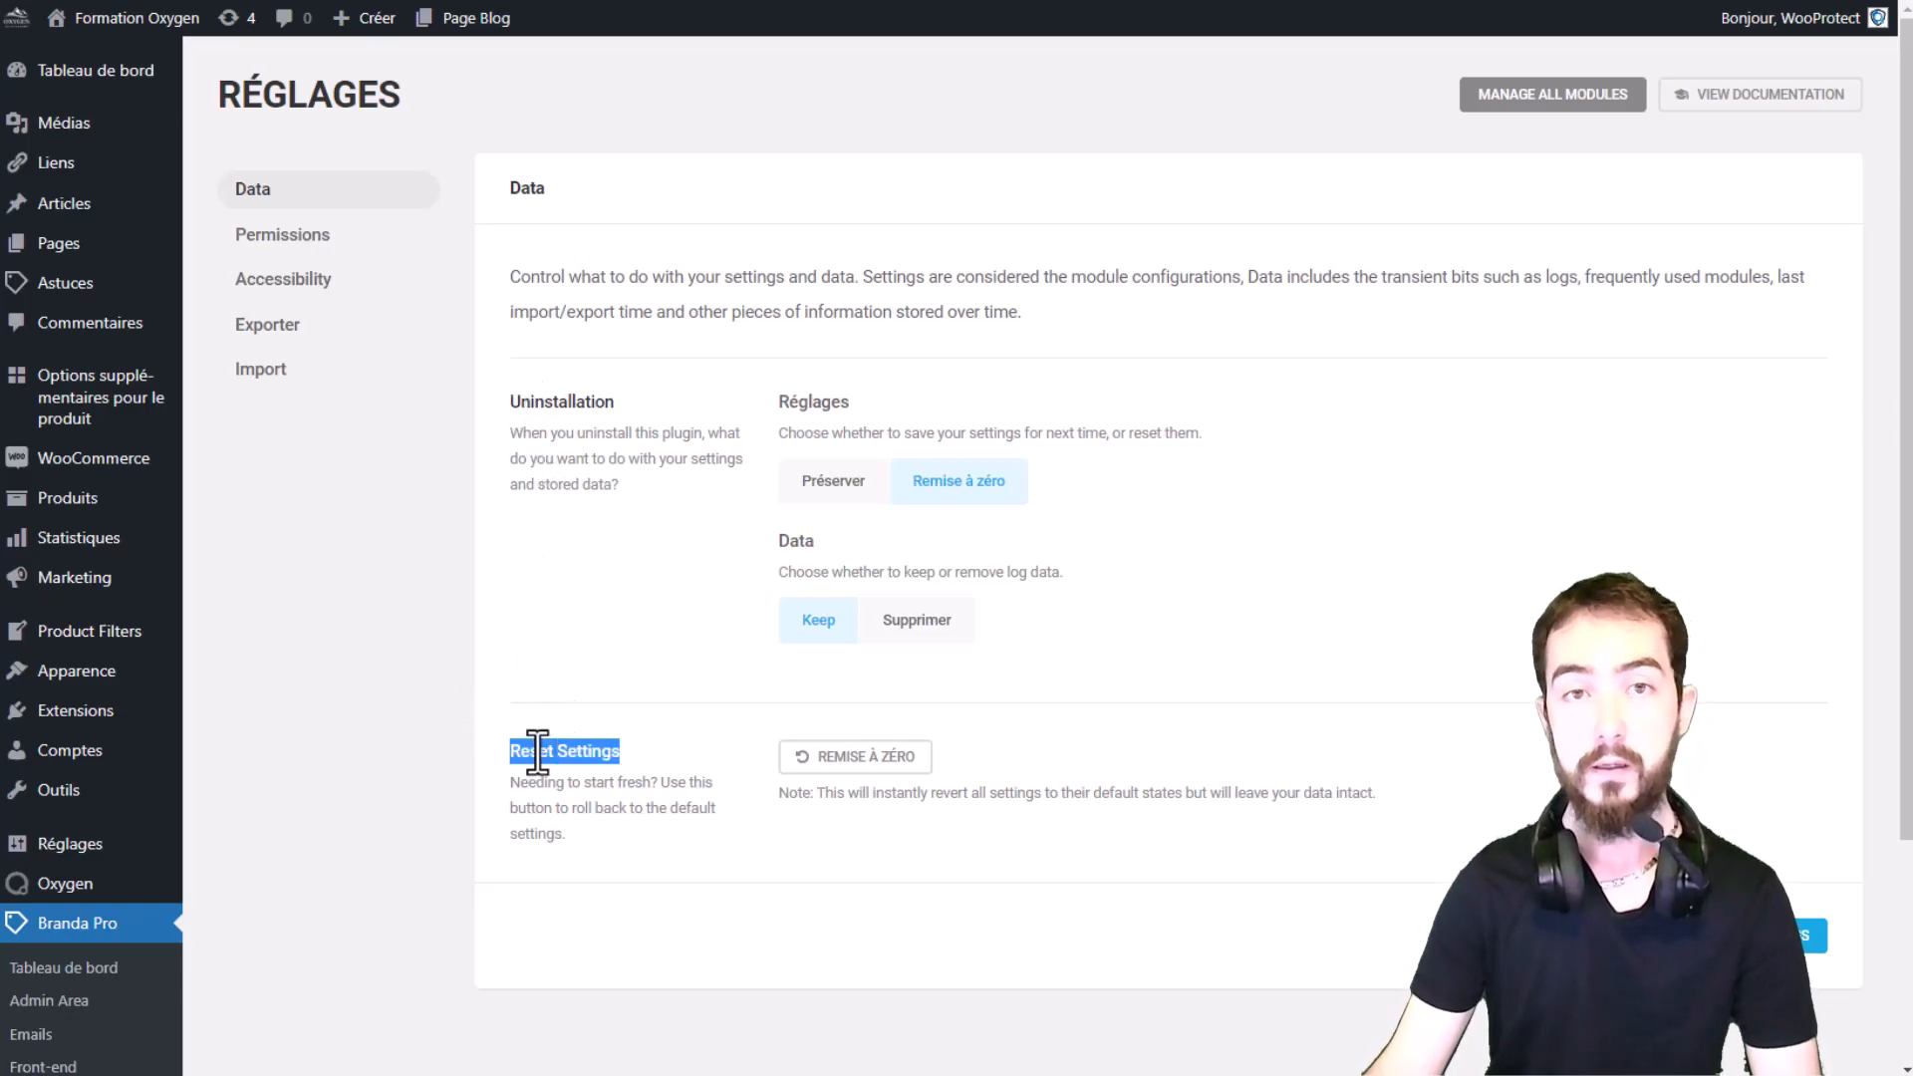
click(628, 747)
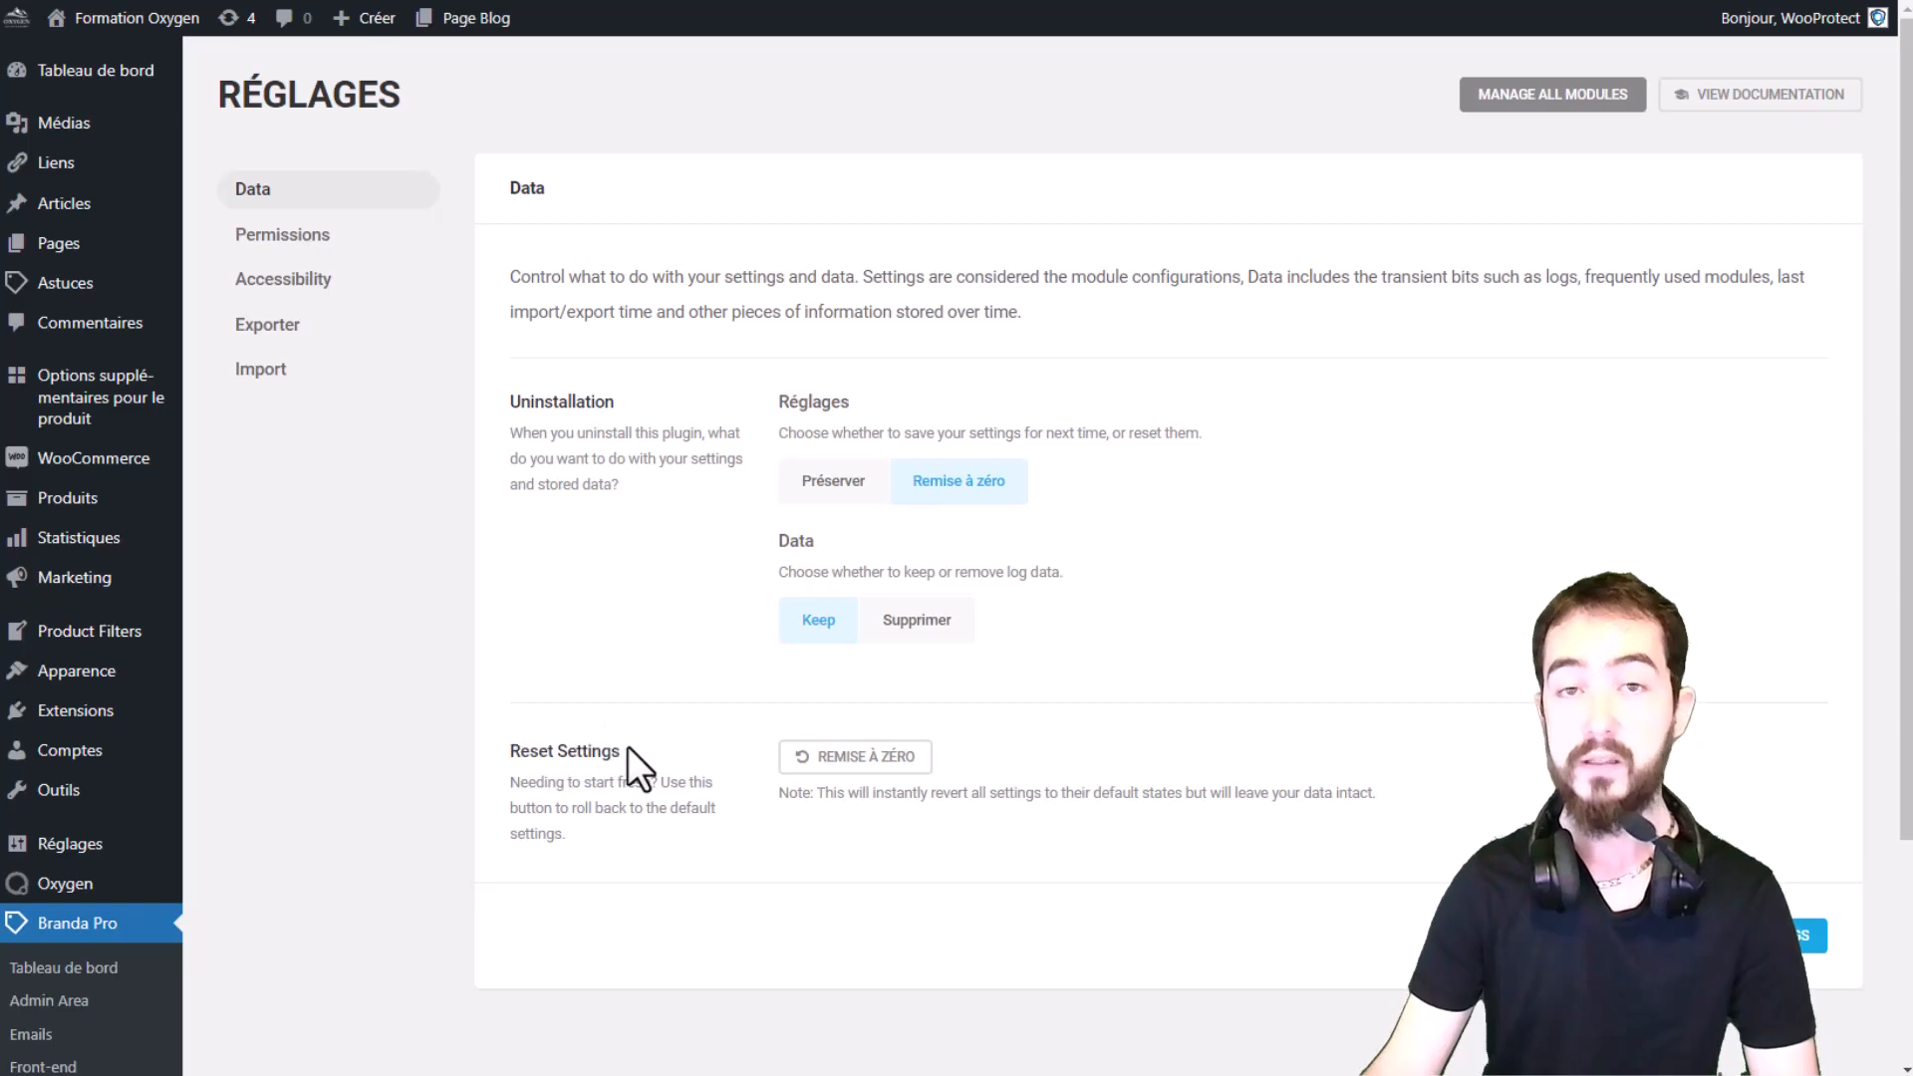
click(549, 769)
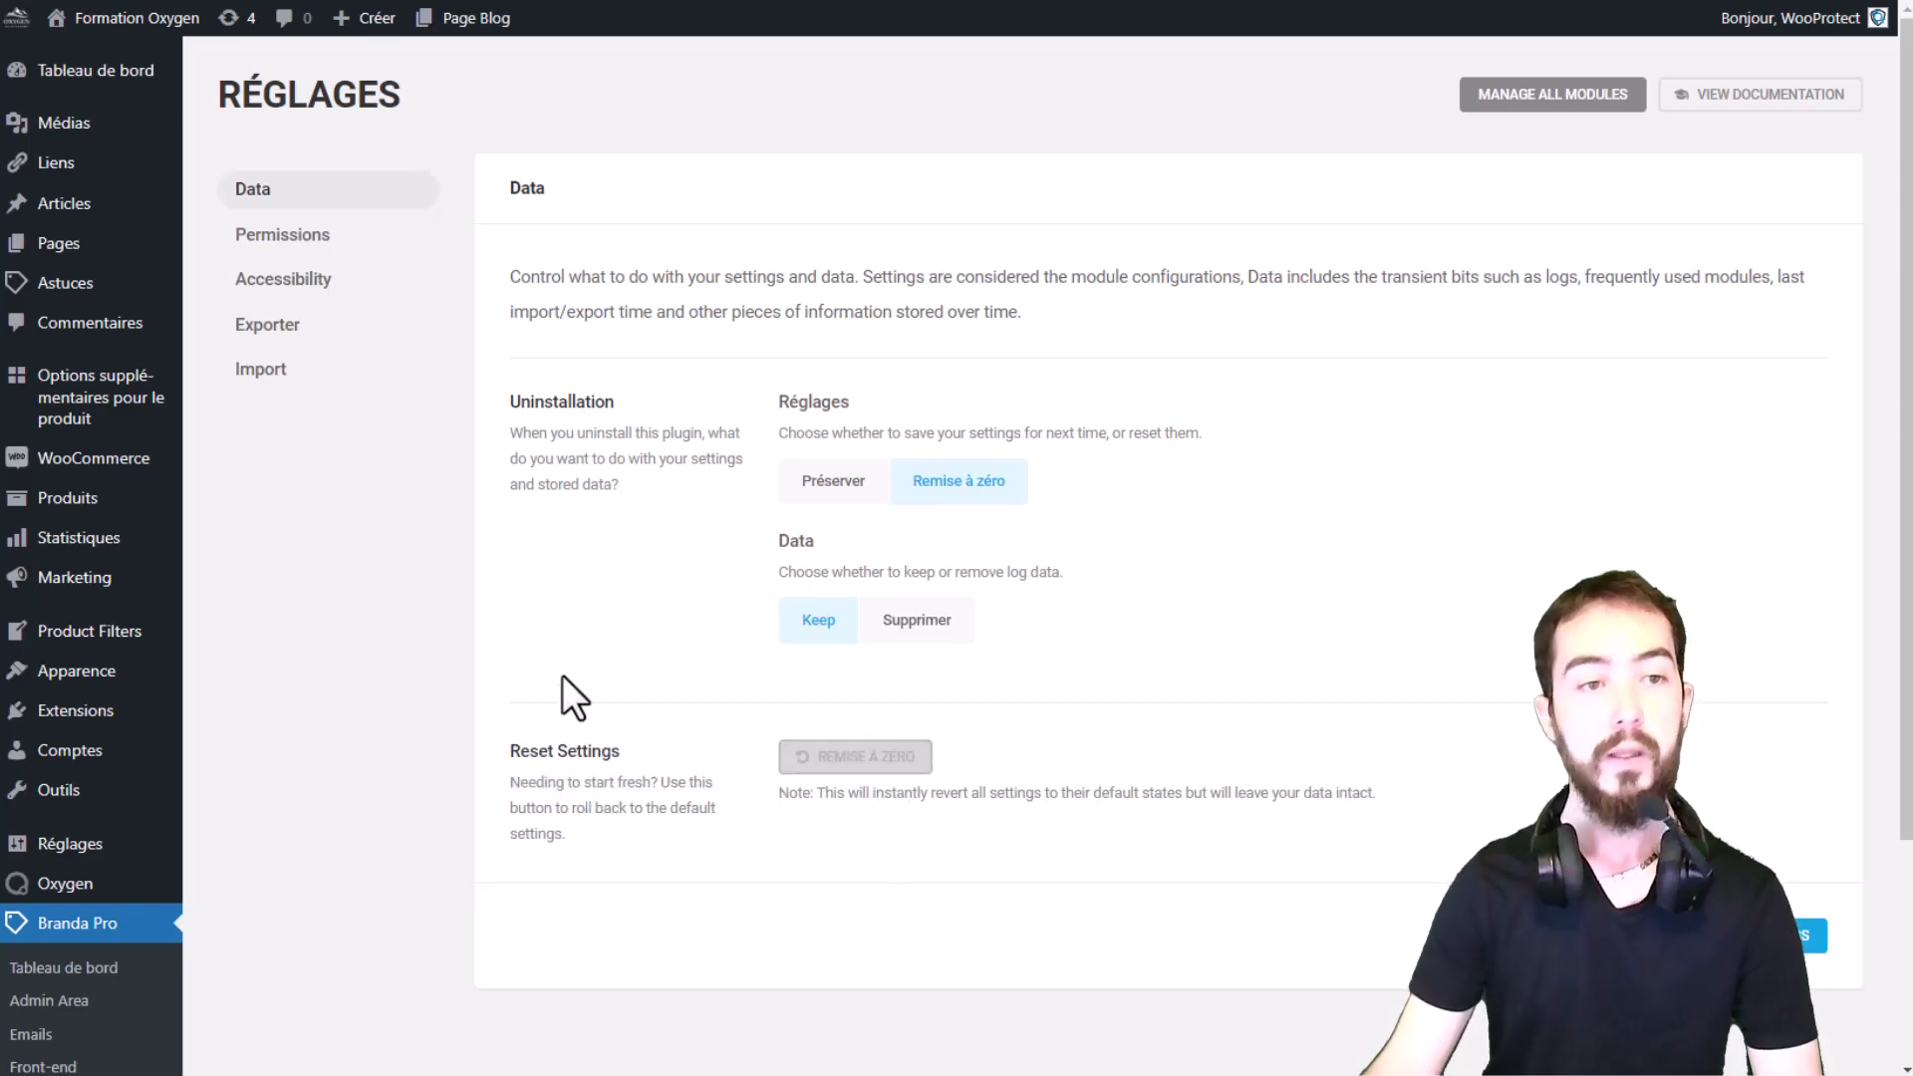
scroll(86, 1037, down, 3)
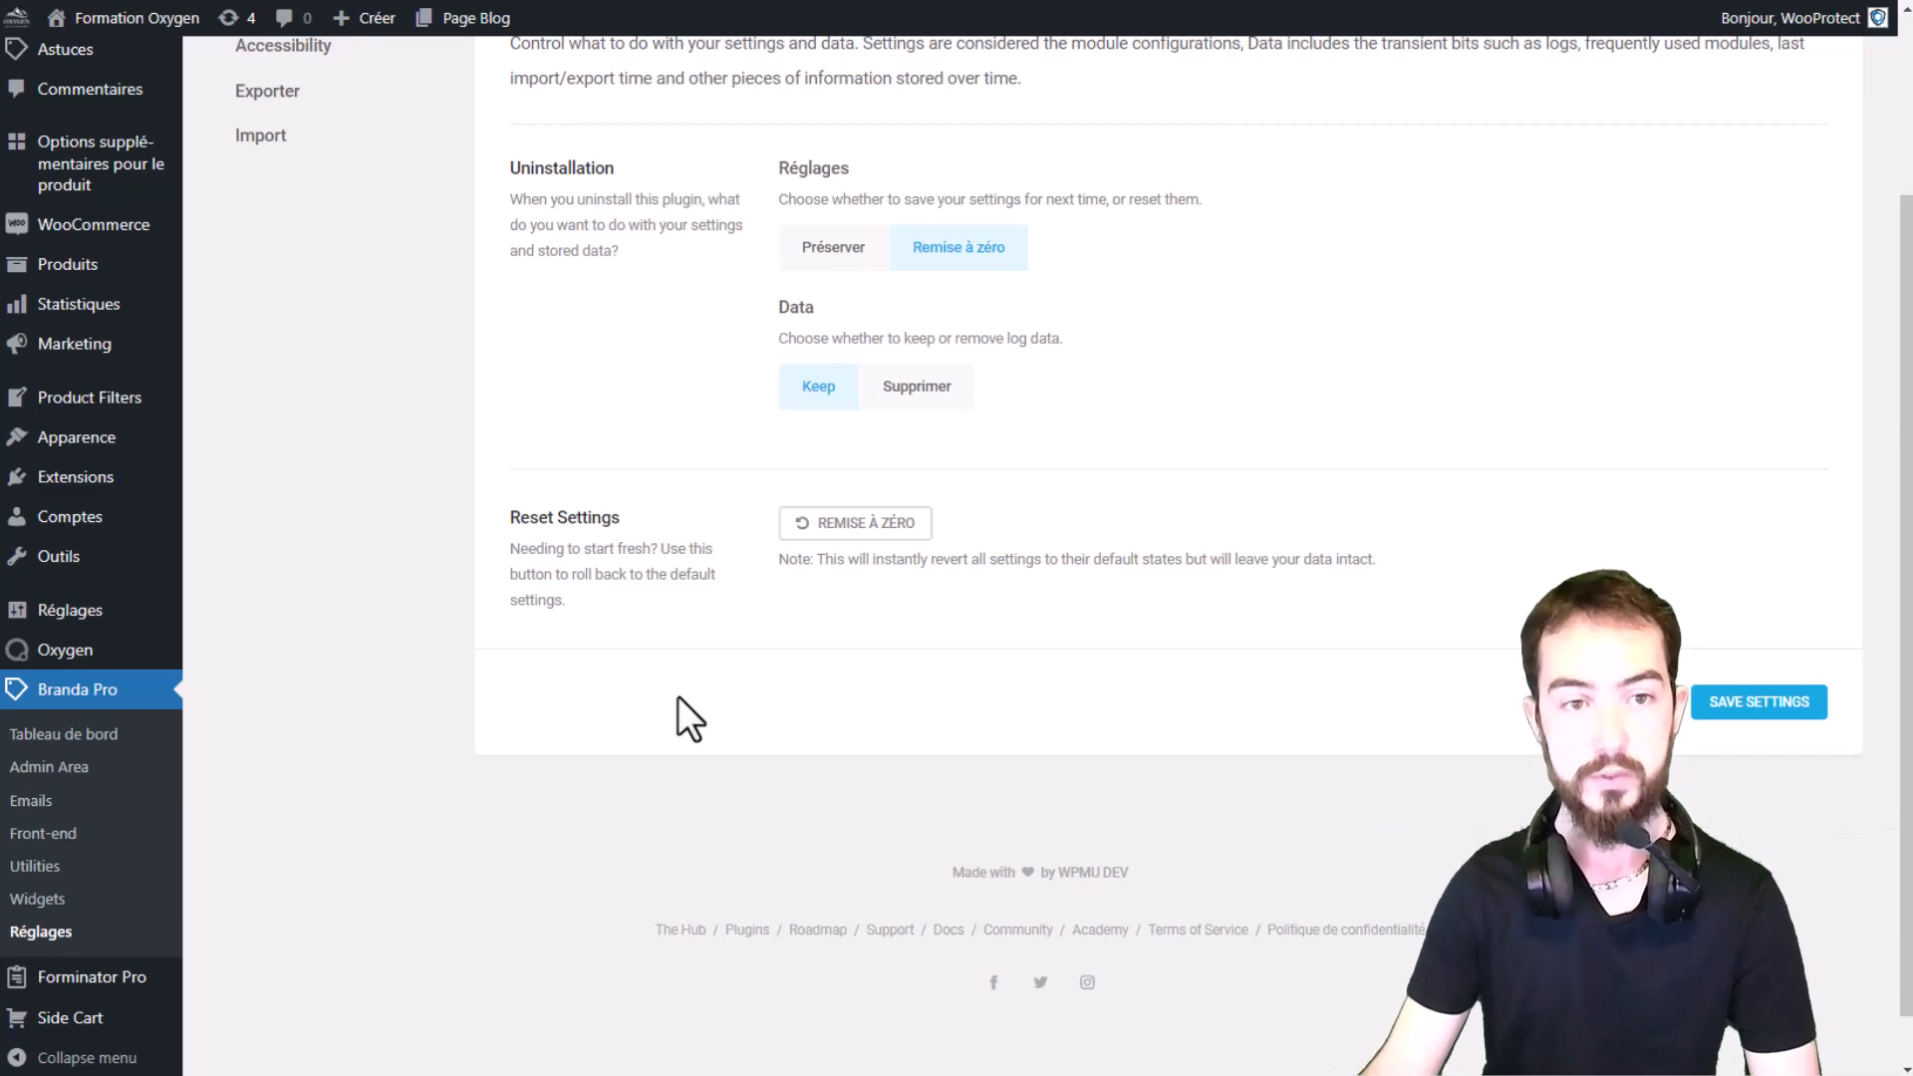
Examine the Permissions settings, covering the allowed user roles and the Custom Users section
scroll(678, 696, up, 3)
click(299, 237)
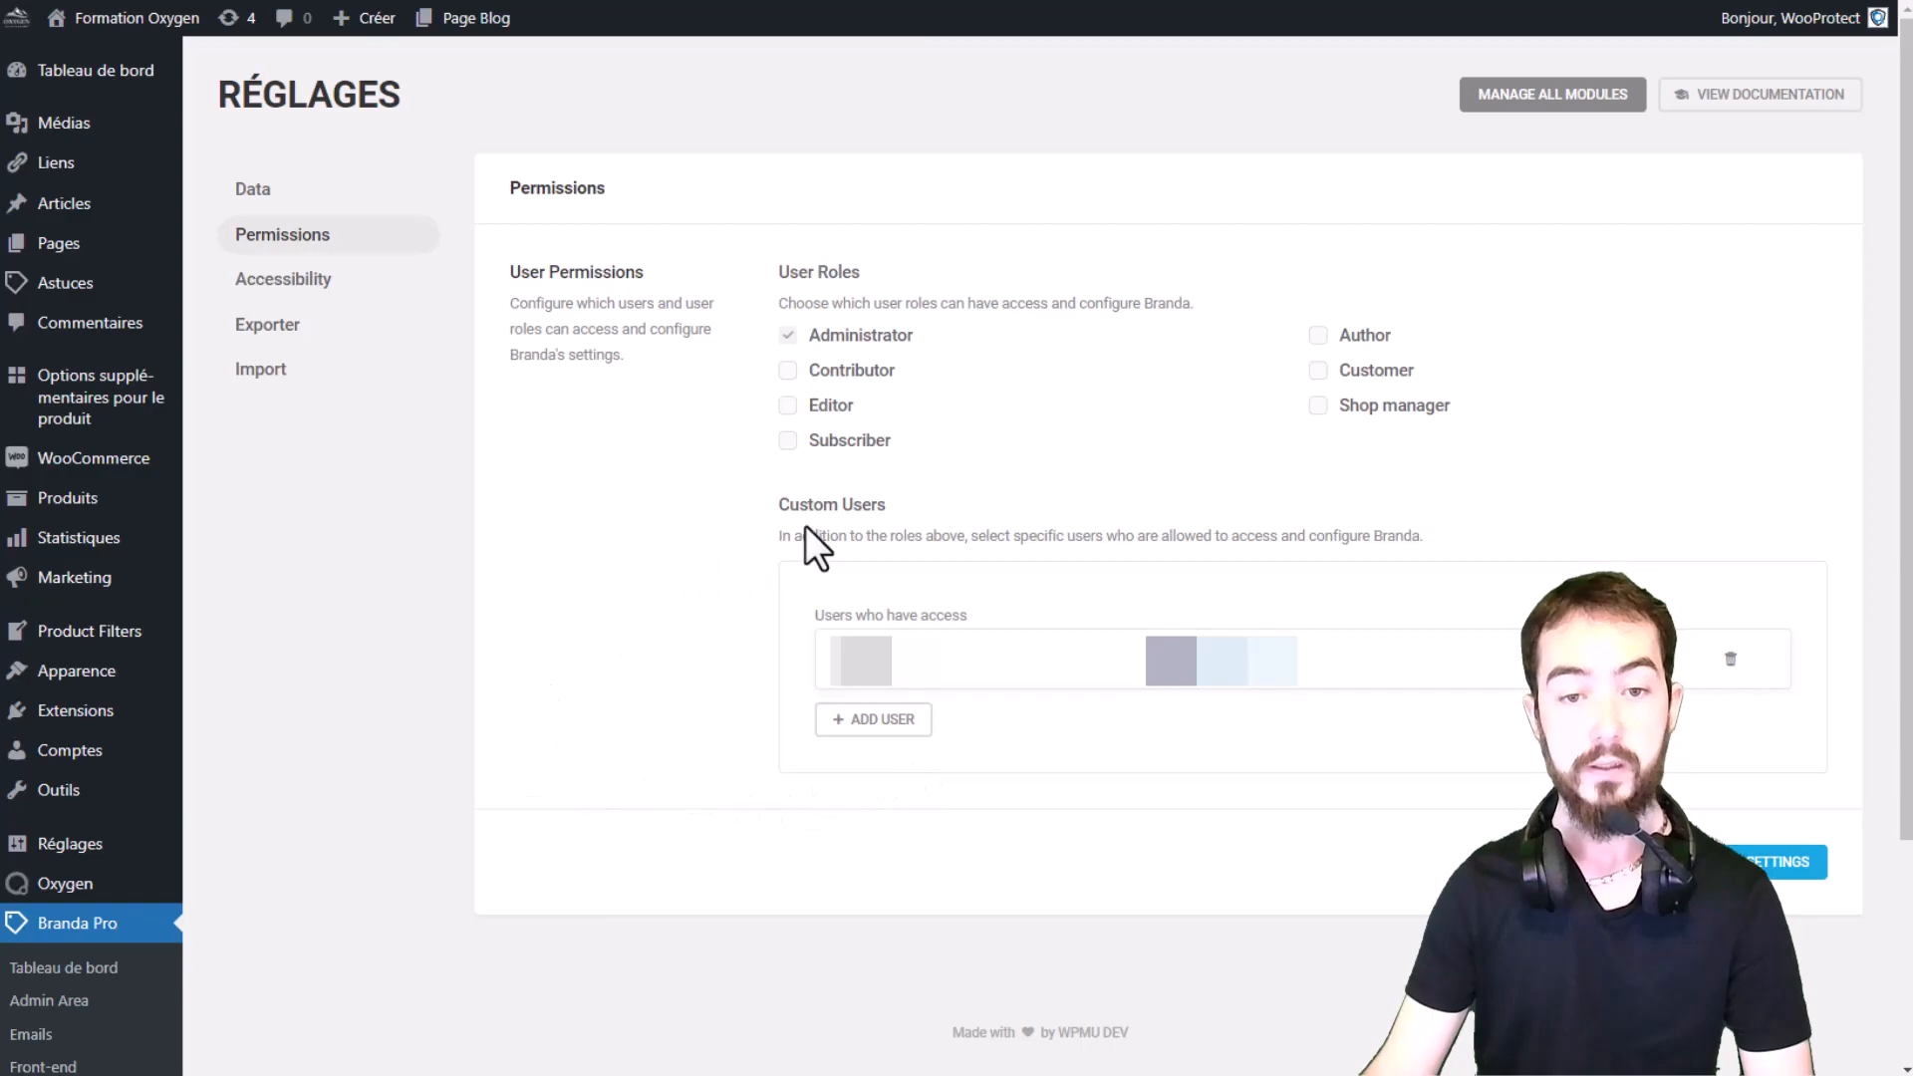
drag(783, 505, 887, 507)
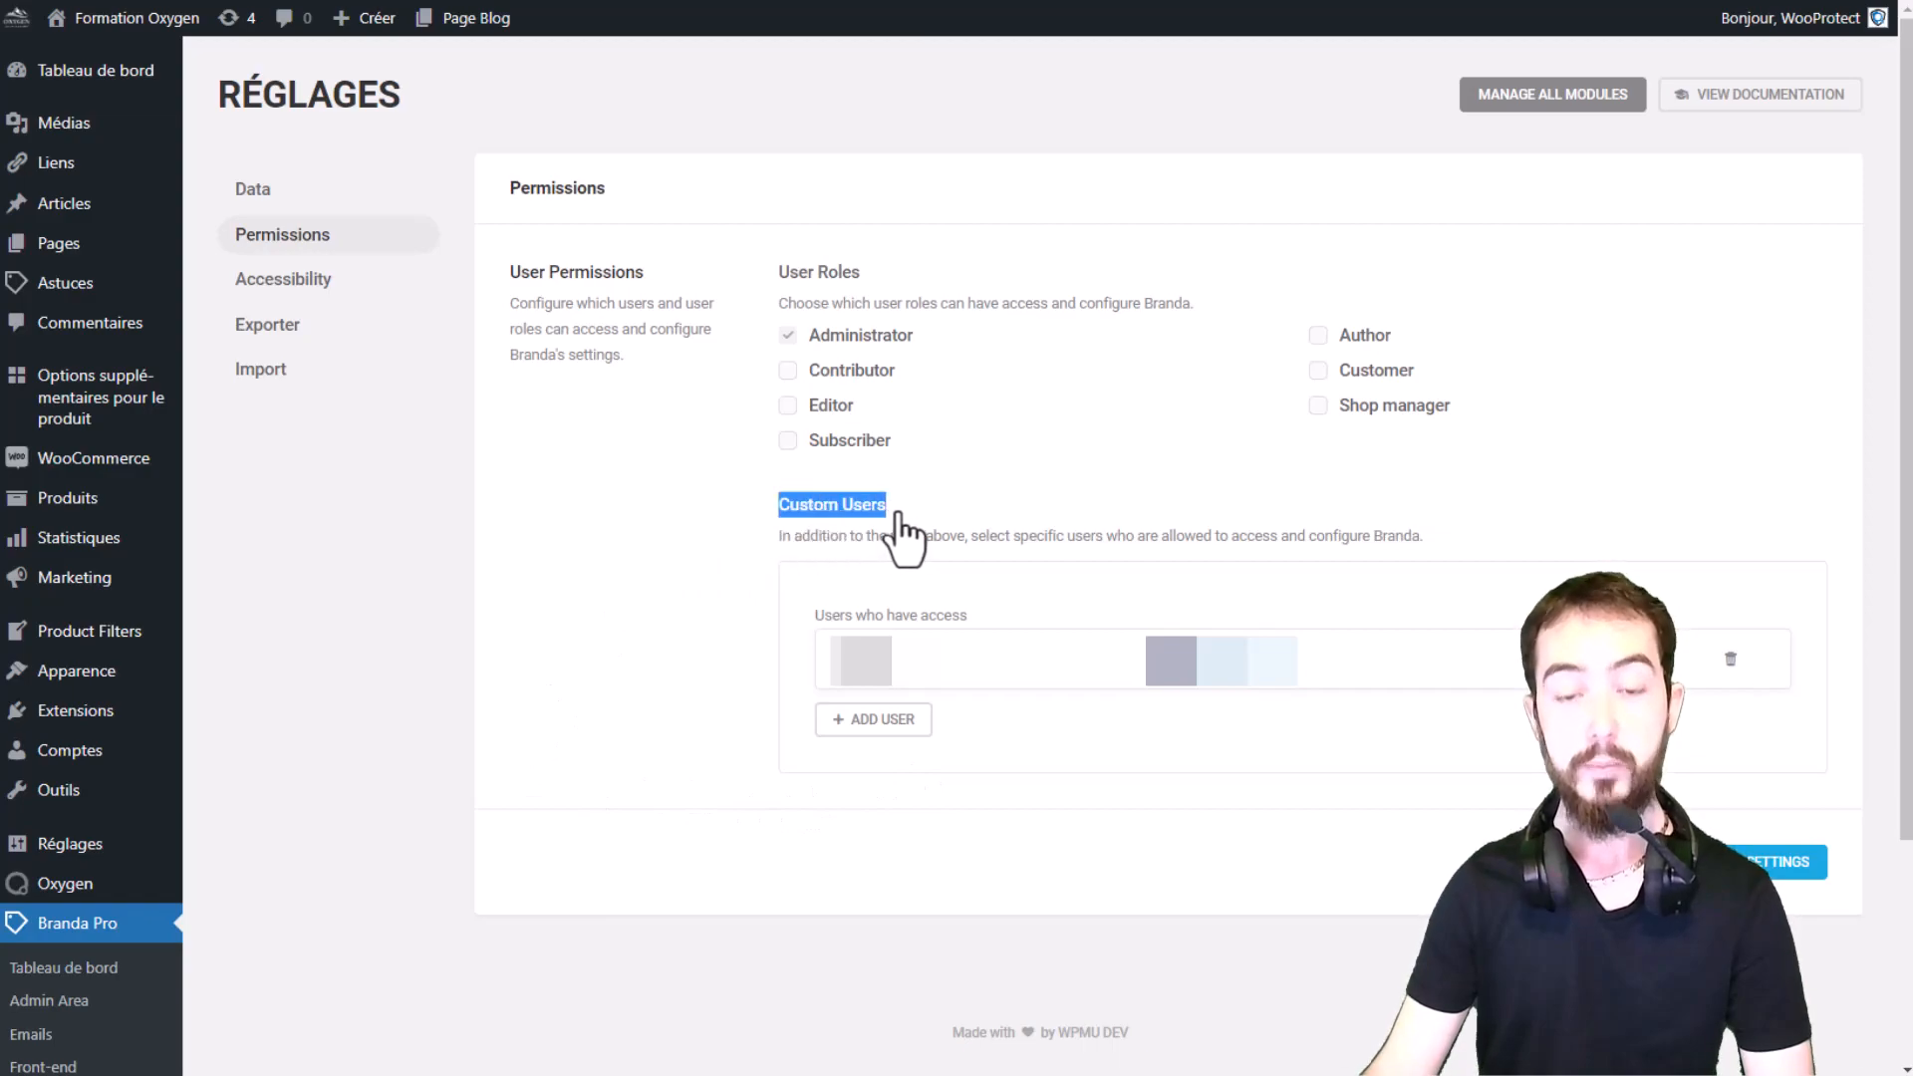
click(858, 490)
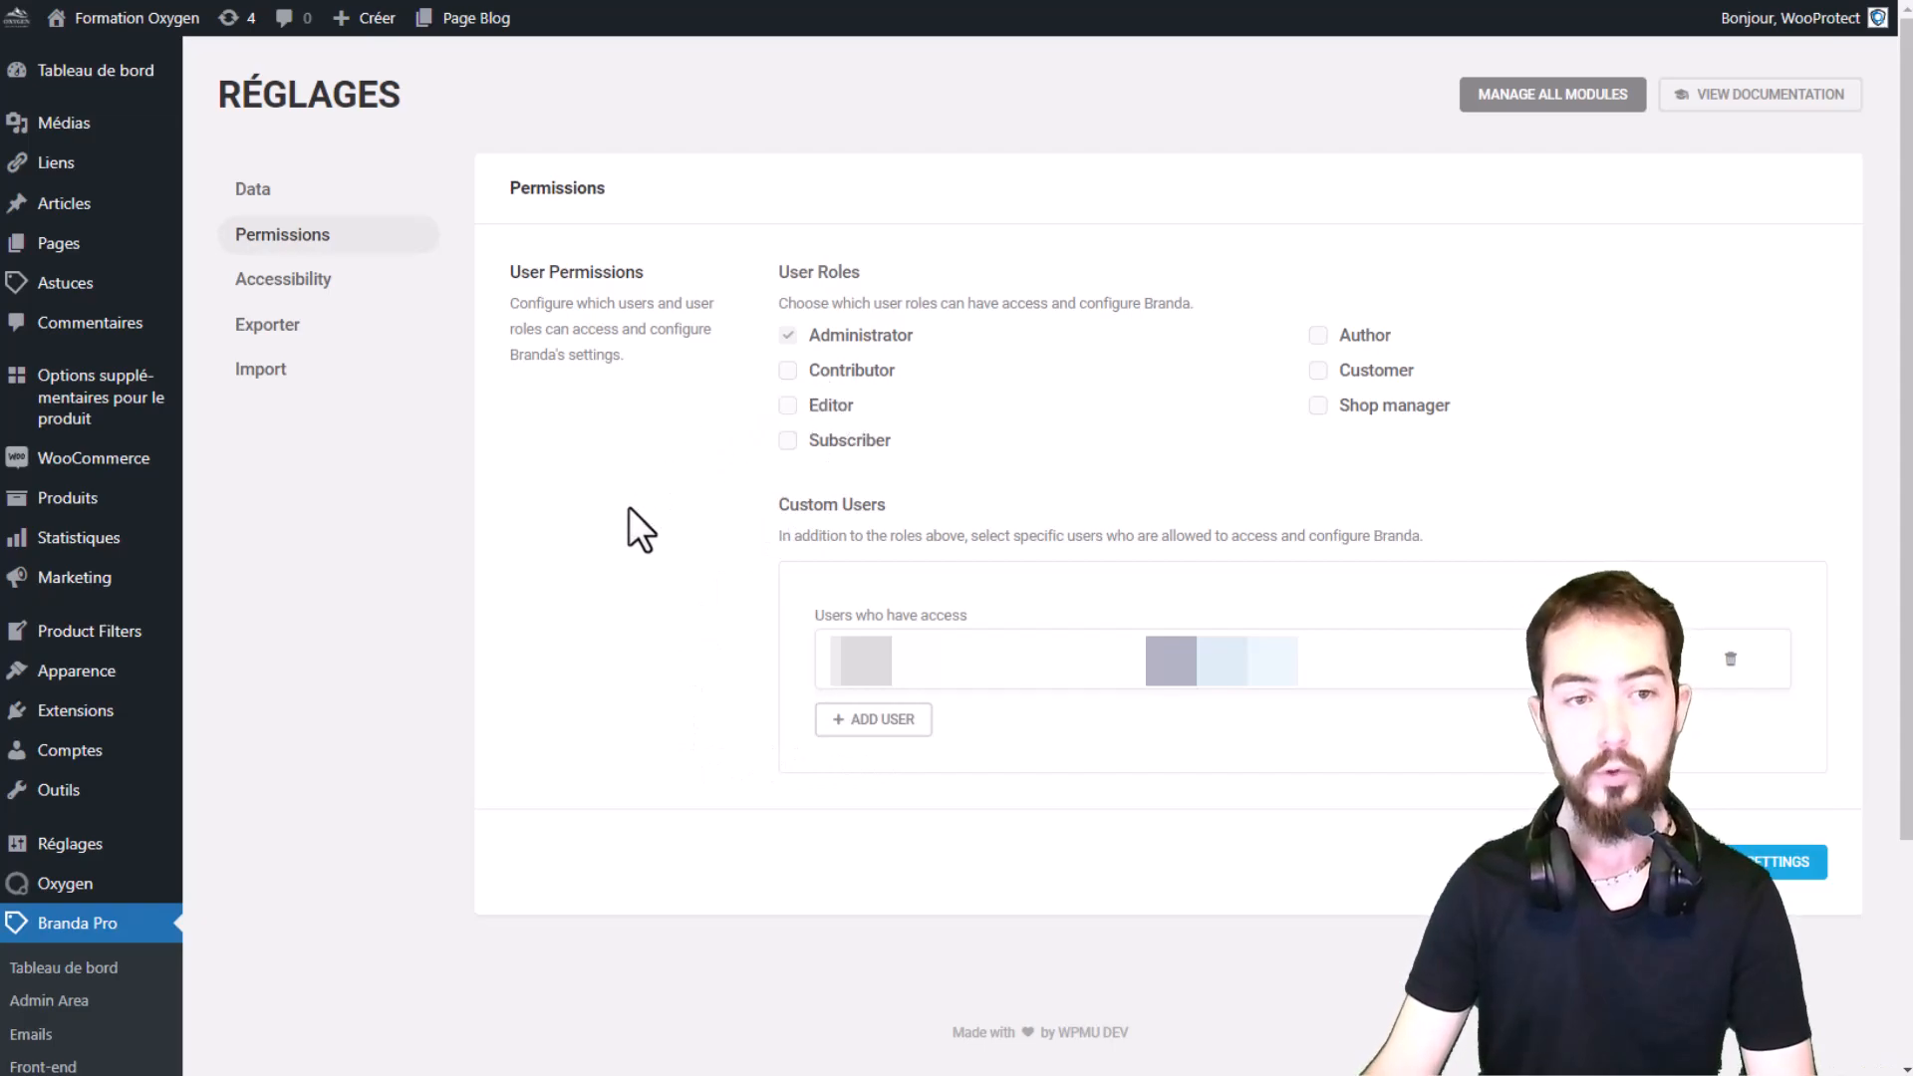
Enable high contrast mode in the Accessibility settings and save it, and switch the mode back off
click(279, 279)
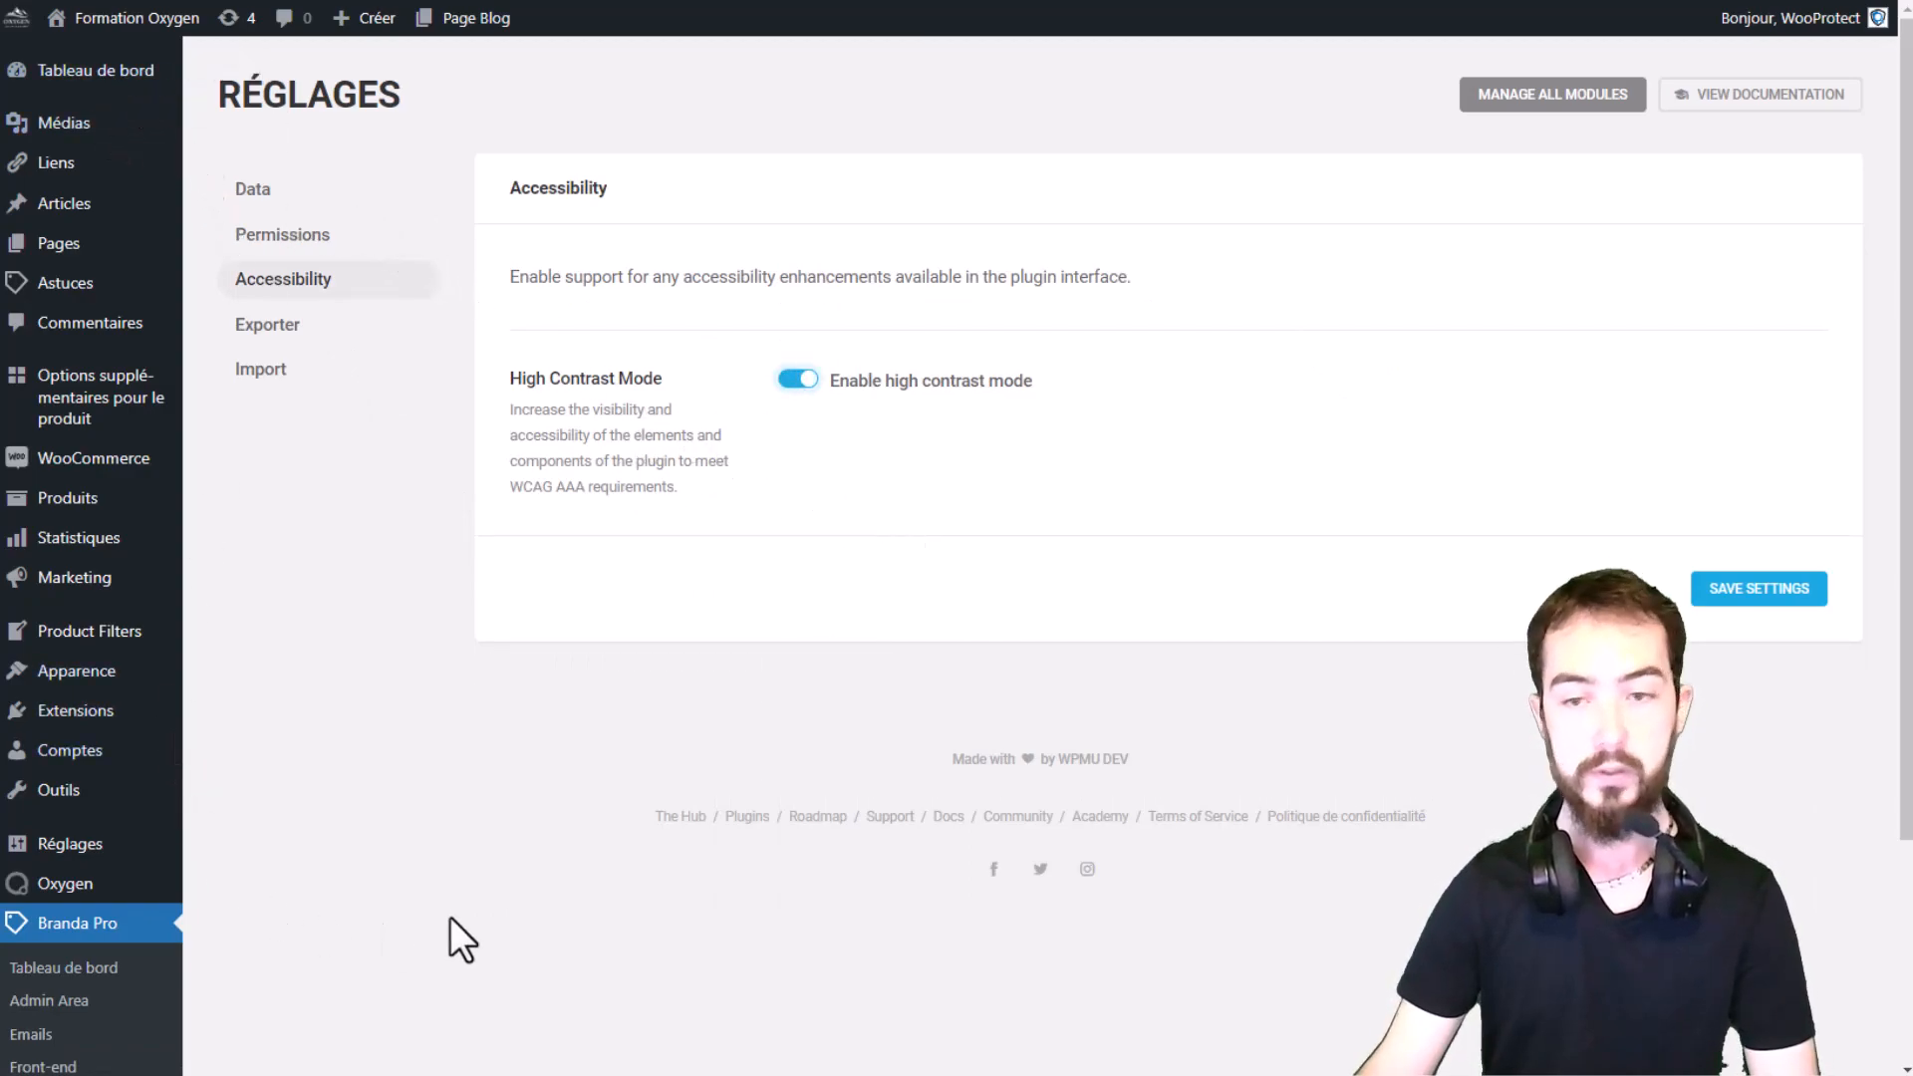
click(1732, 593)
click(1748, 593)
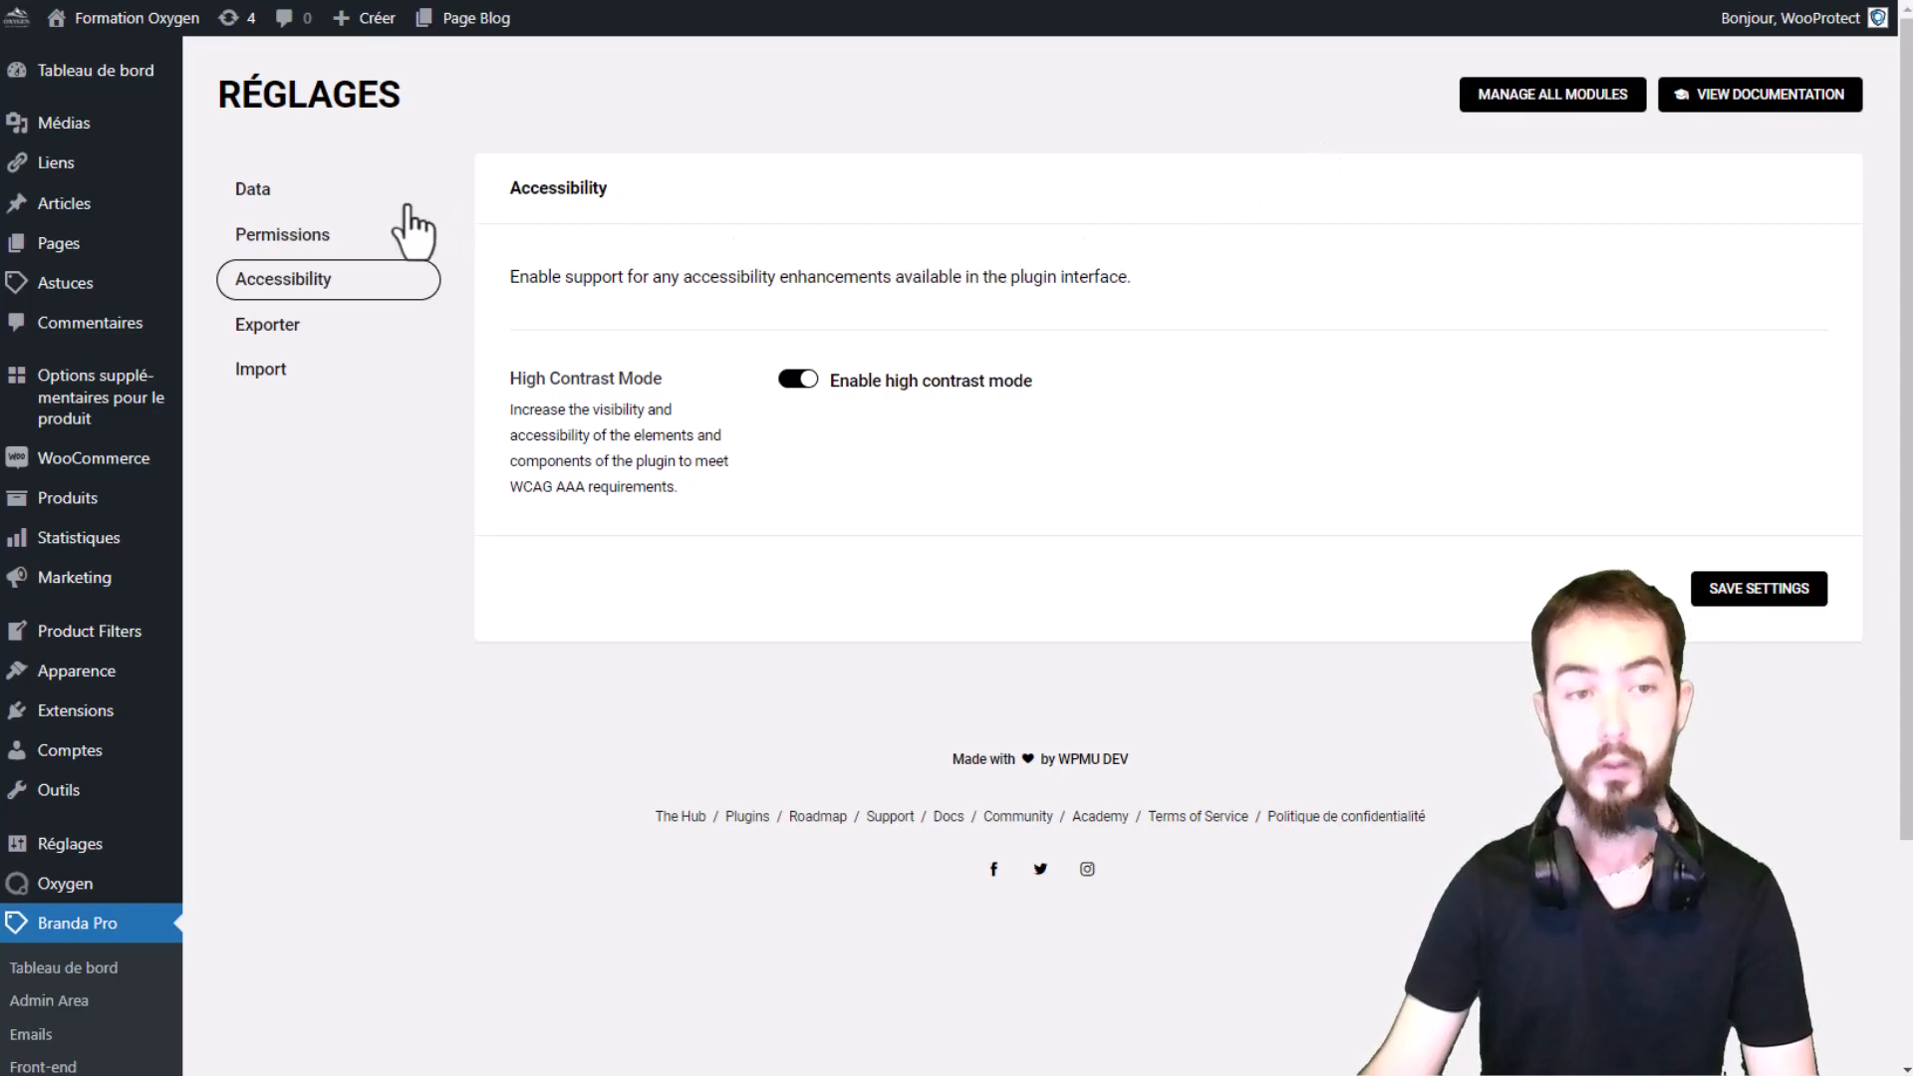
click(797, 380)
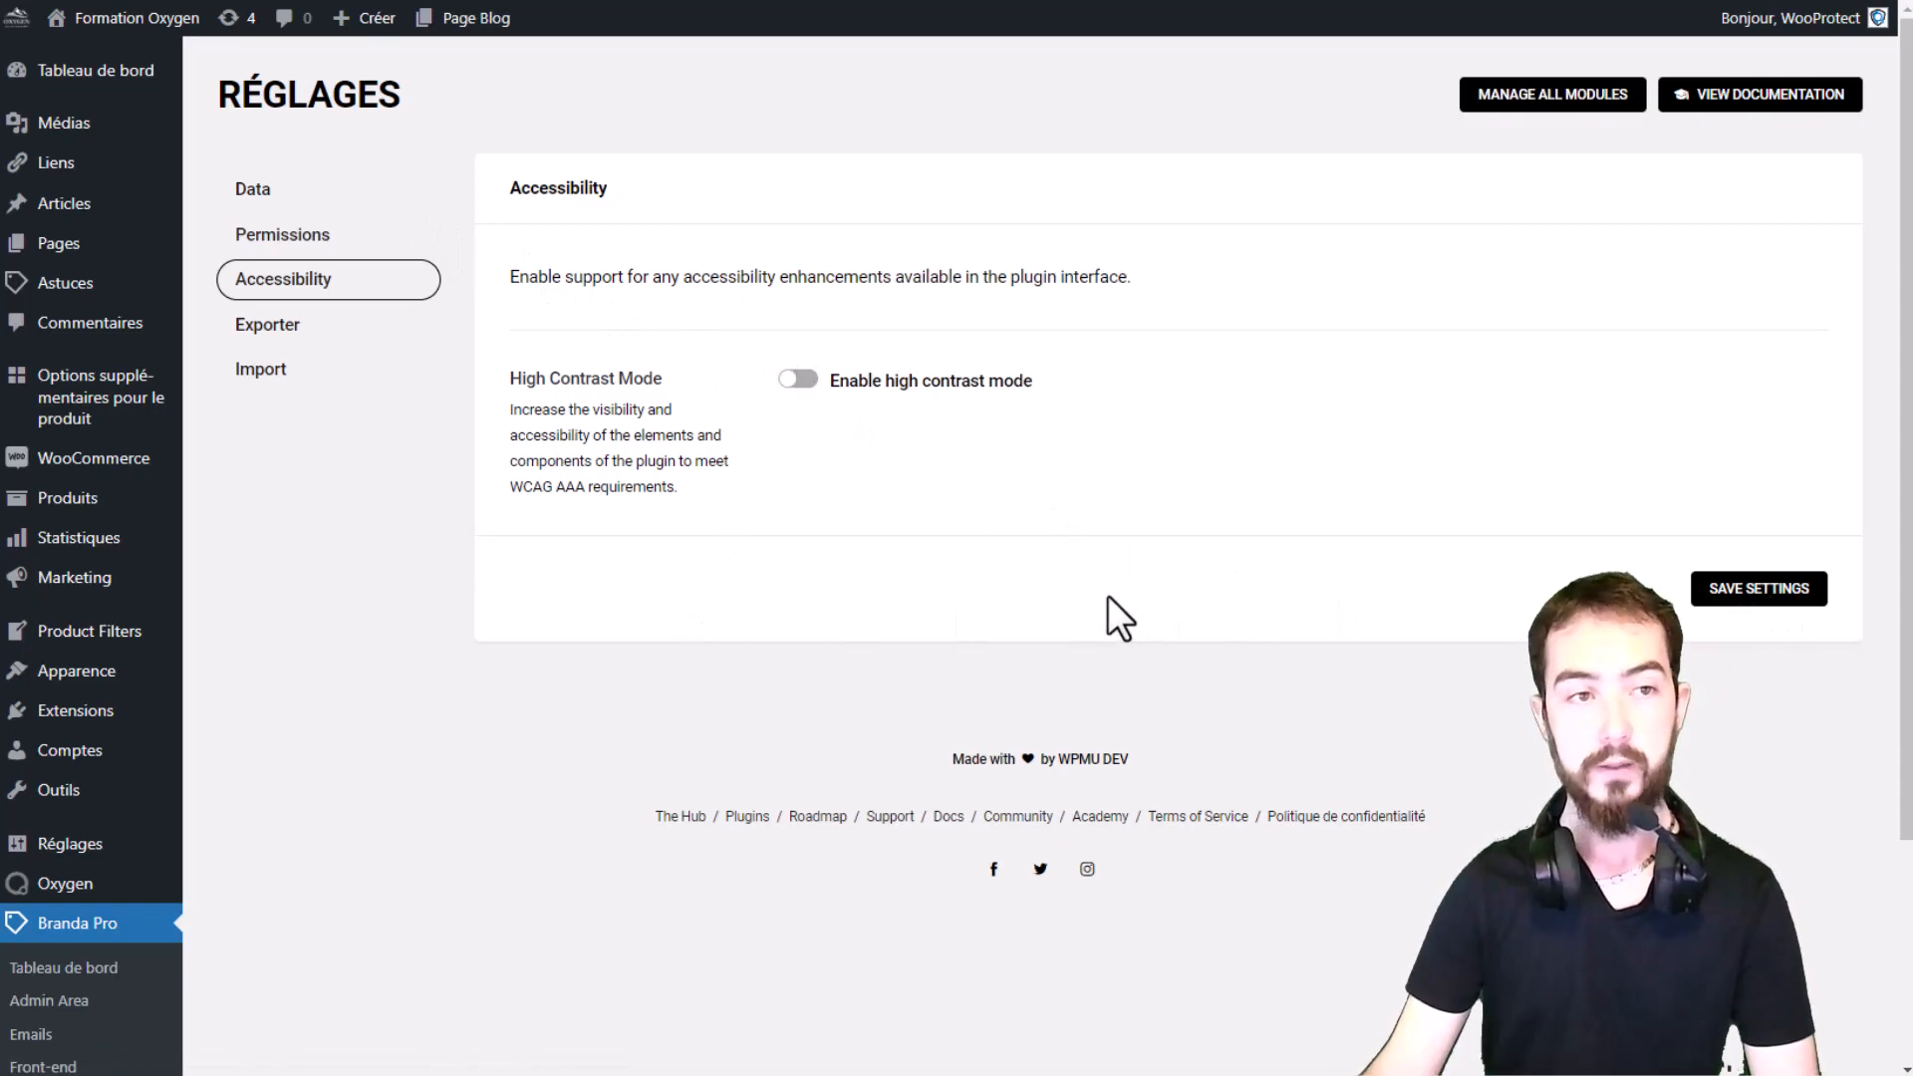
Export the Branda configurations to a JSON file without including debug info
click(296, 336)
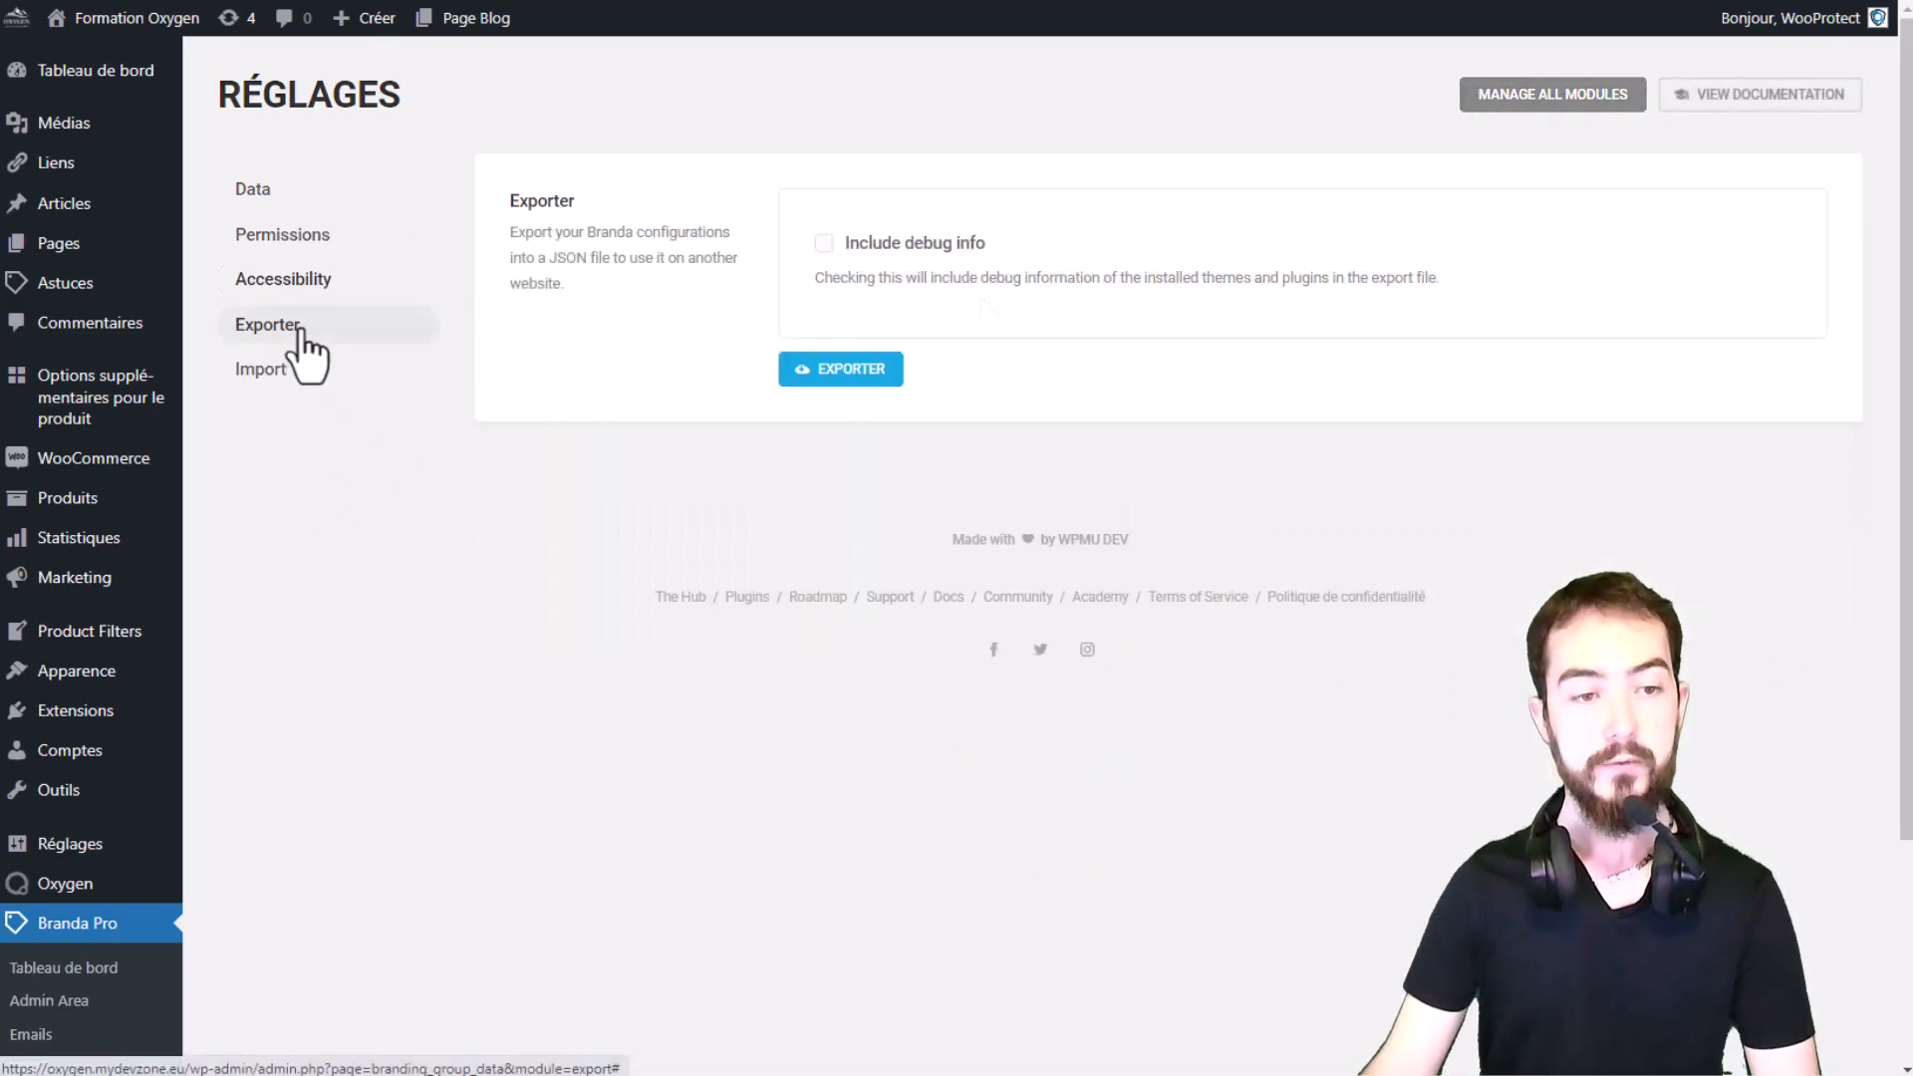
click(274, 374)
click(283, 341)
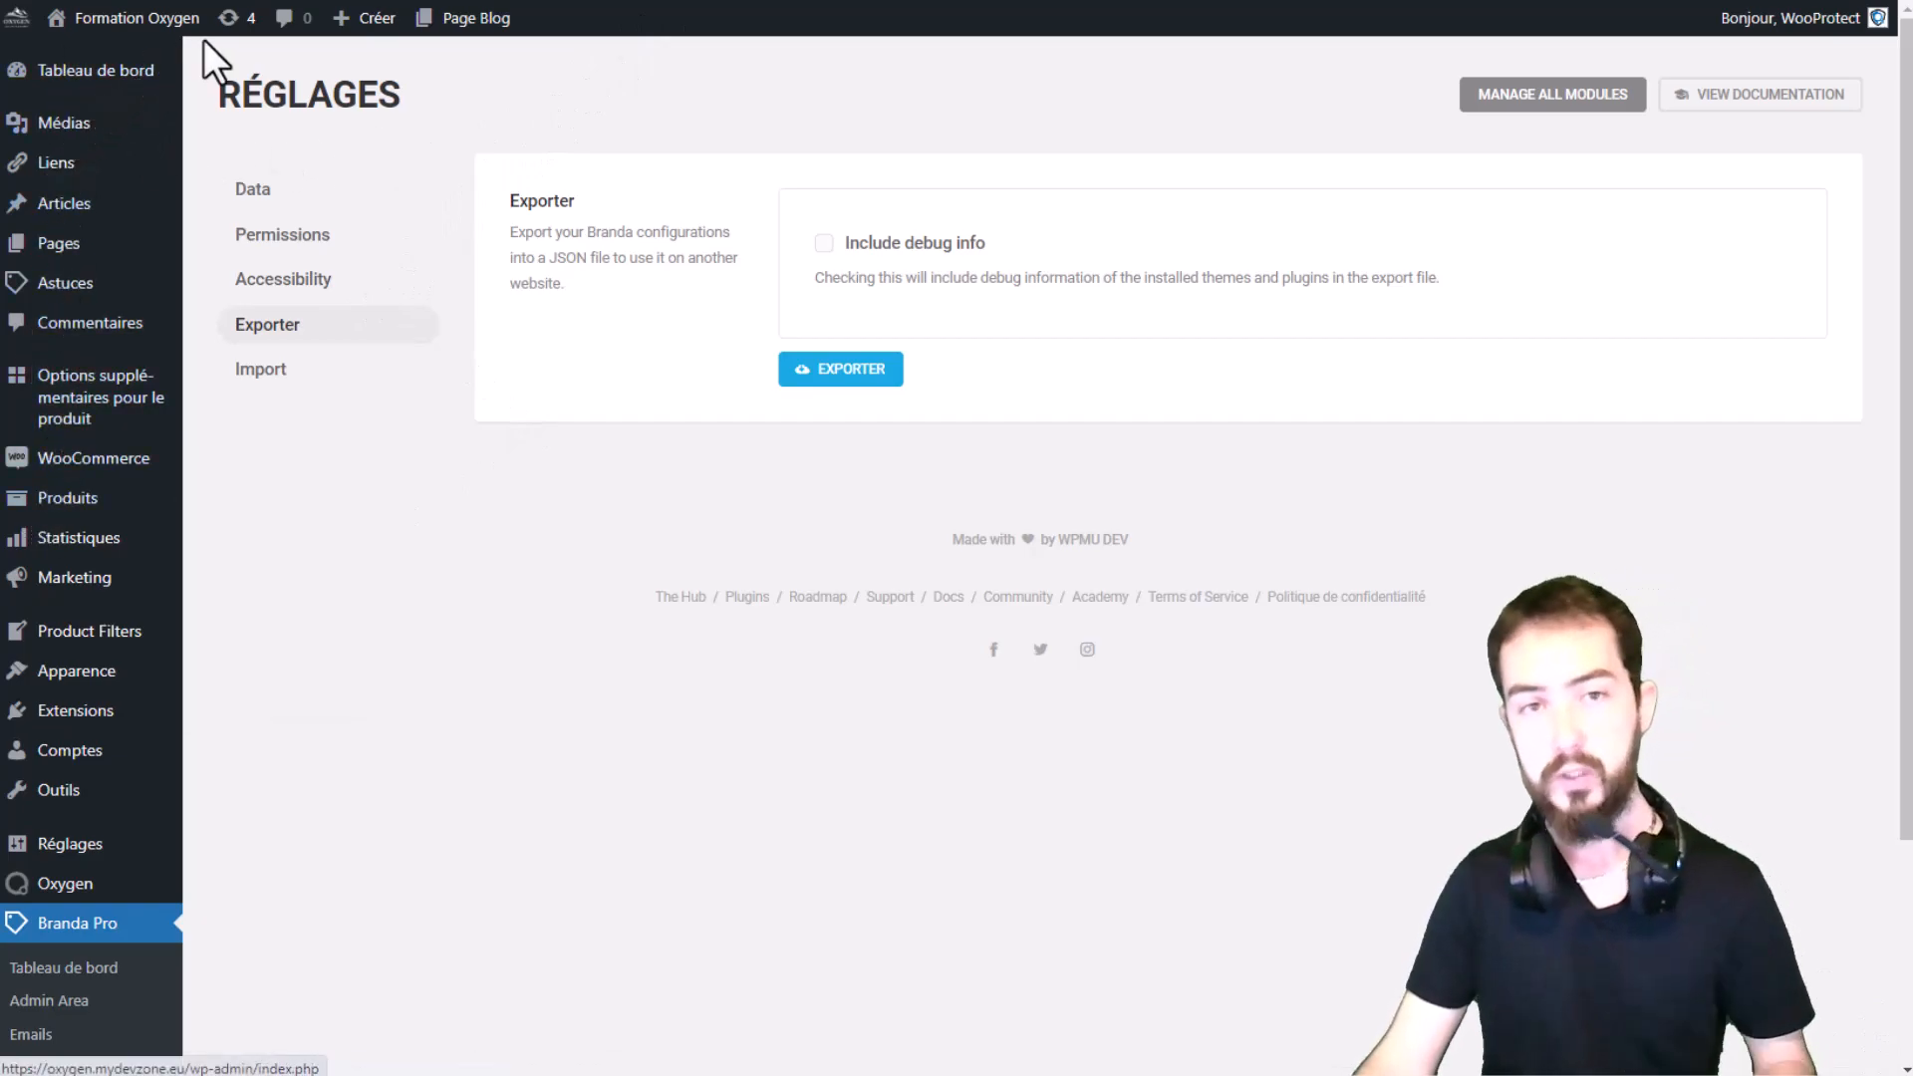
scroll(439, 658, down, 3)
drag(370, 1058, 210, 1072)
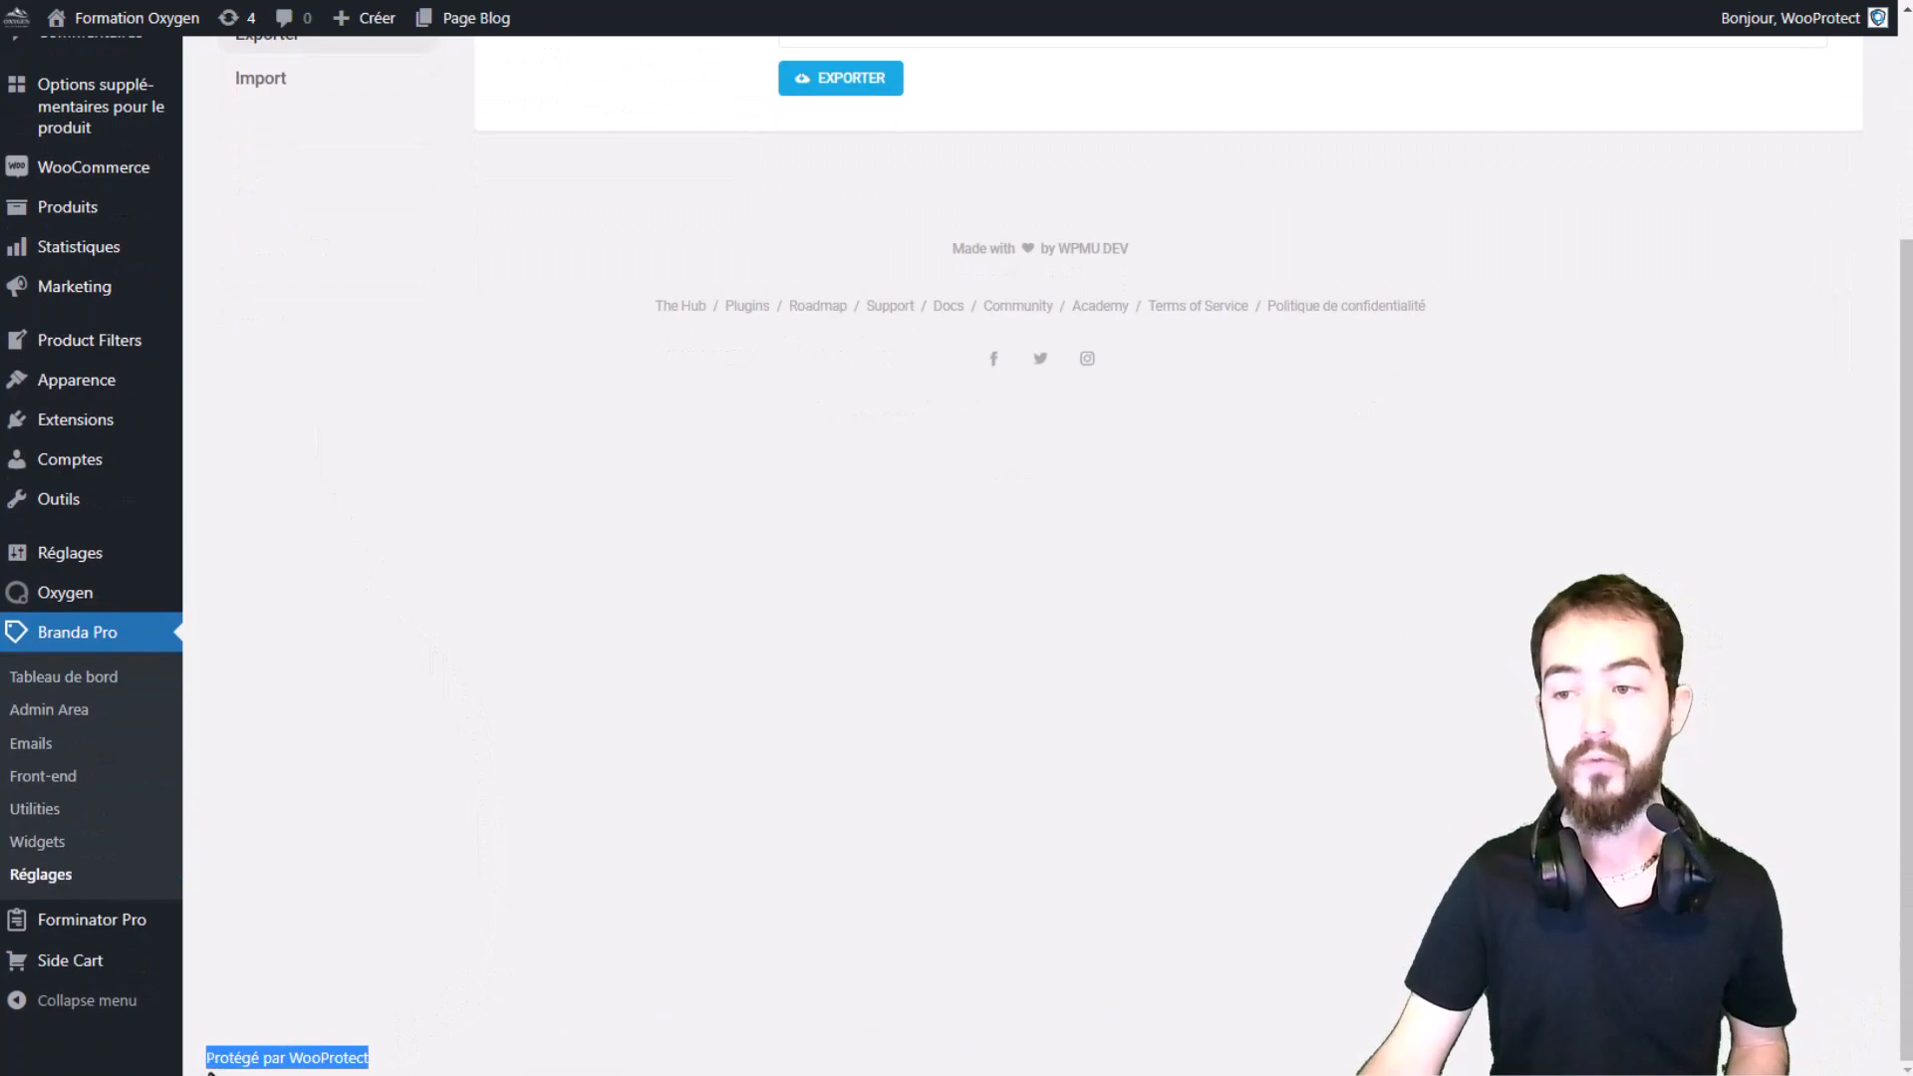
click(262, 1038)
scroll(474, 947, up, 1)
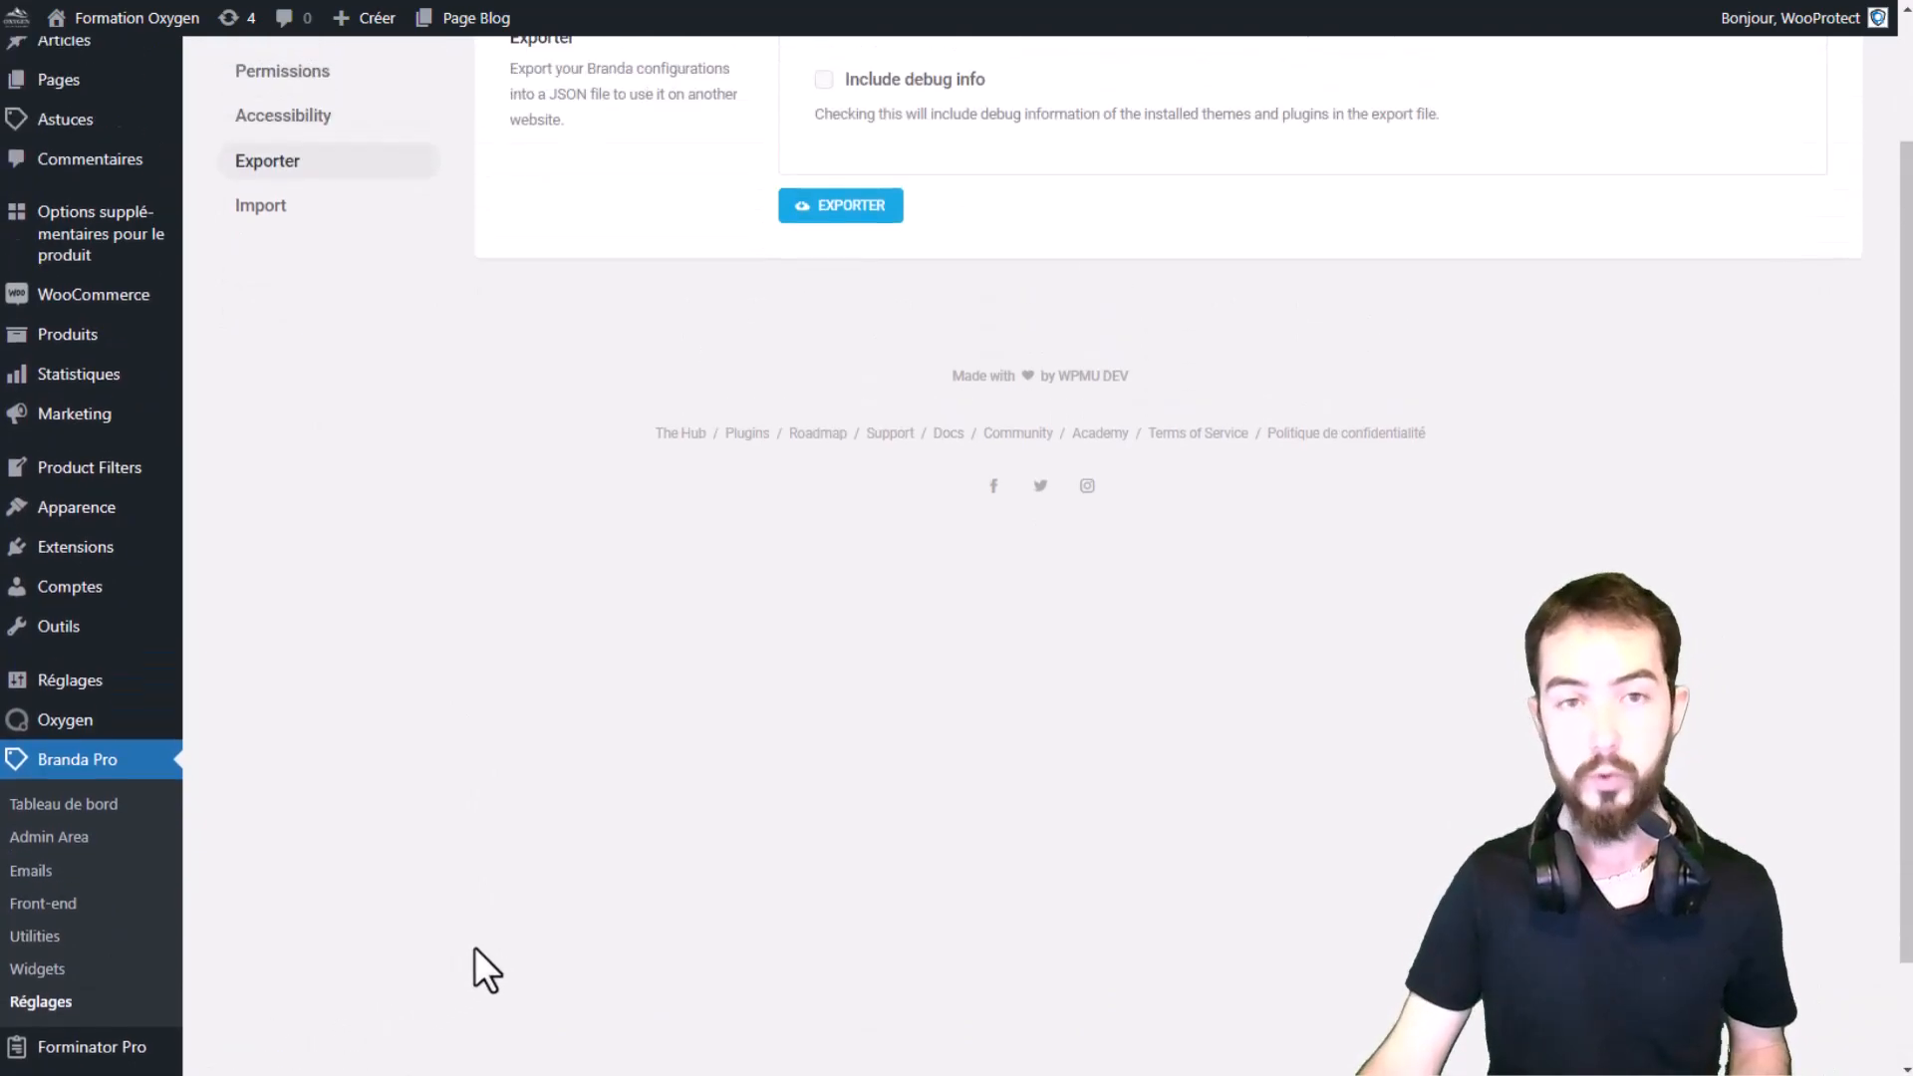
scroll(474, 949, up, 2)
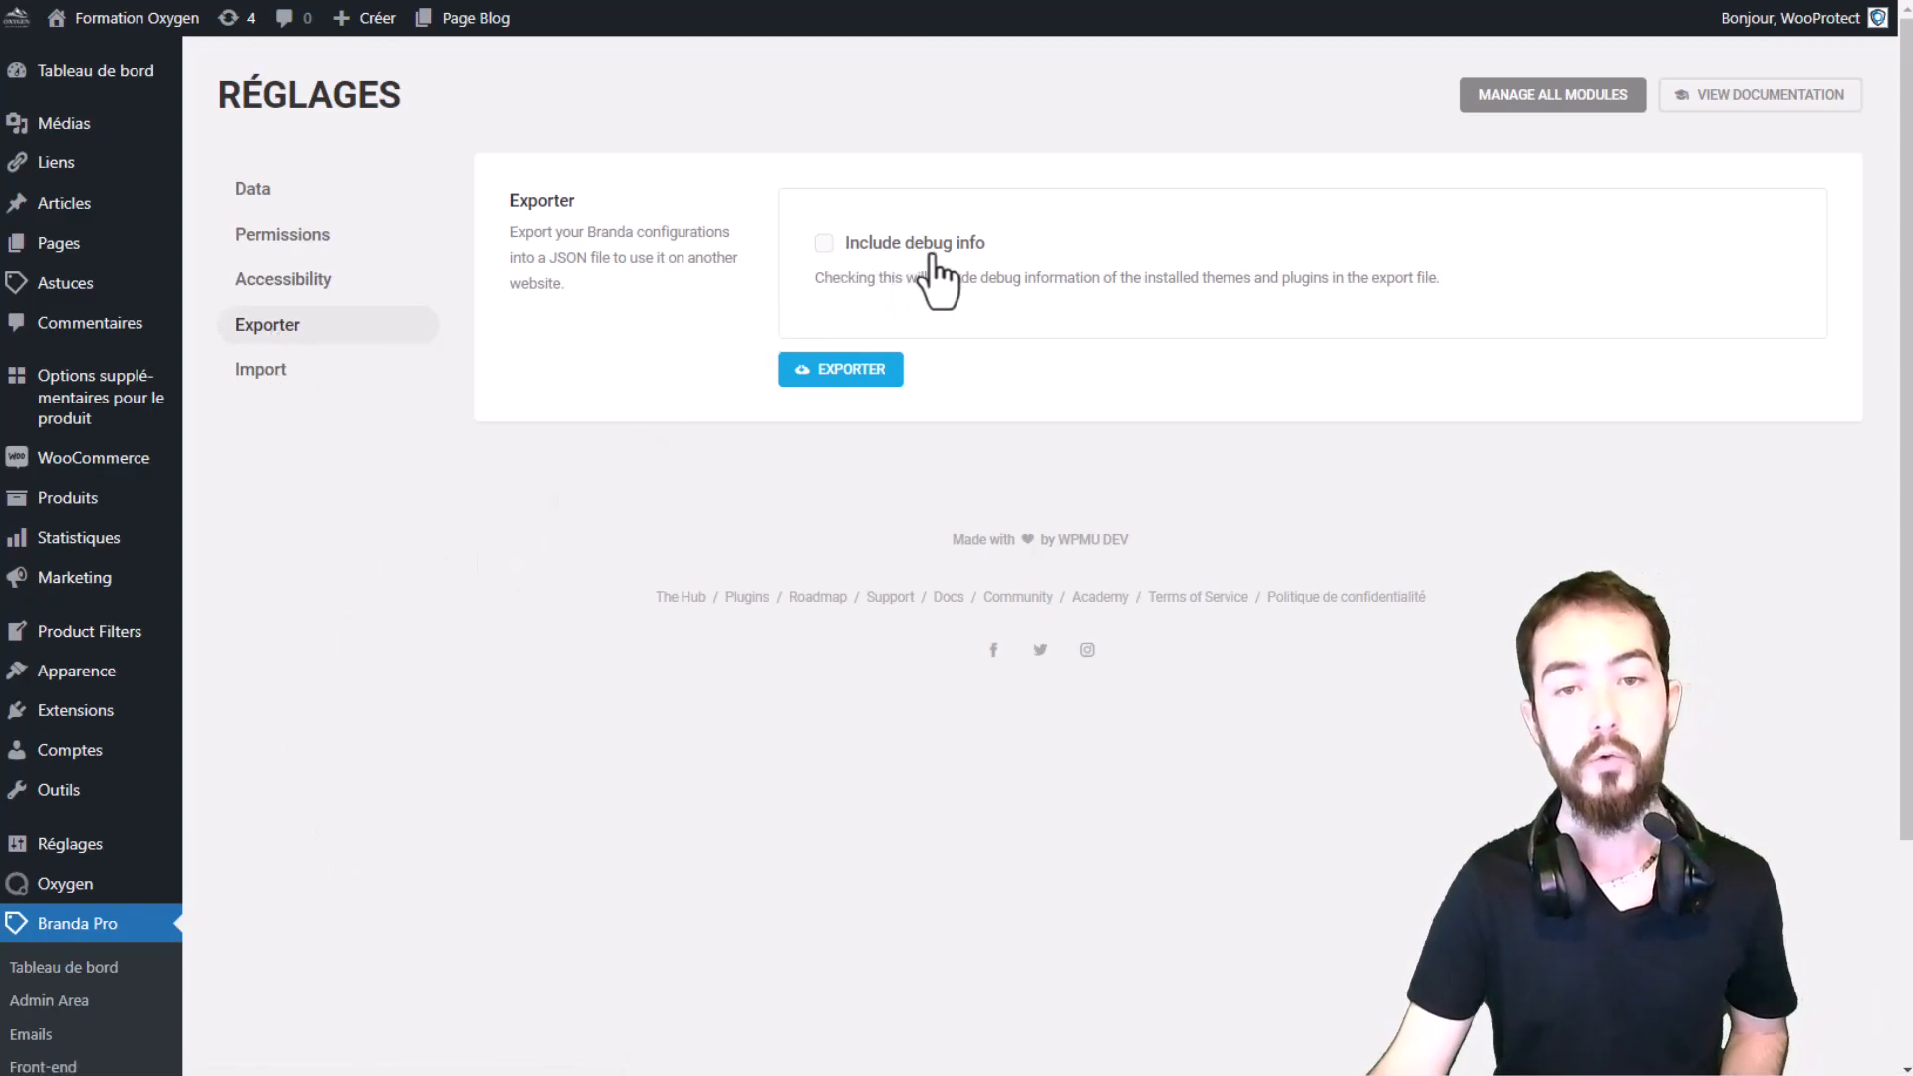
click(851, 379)
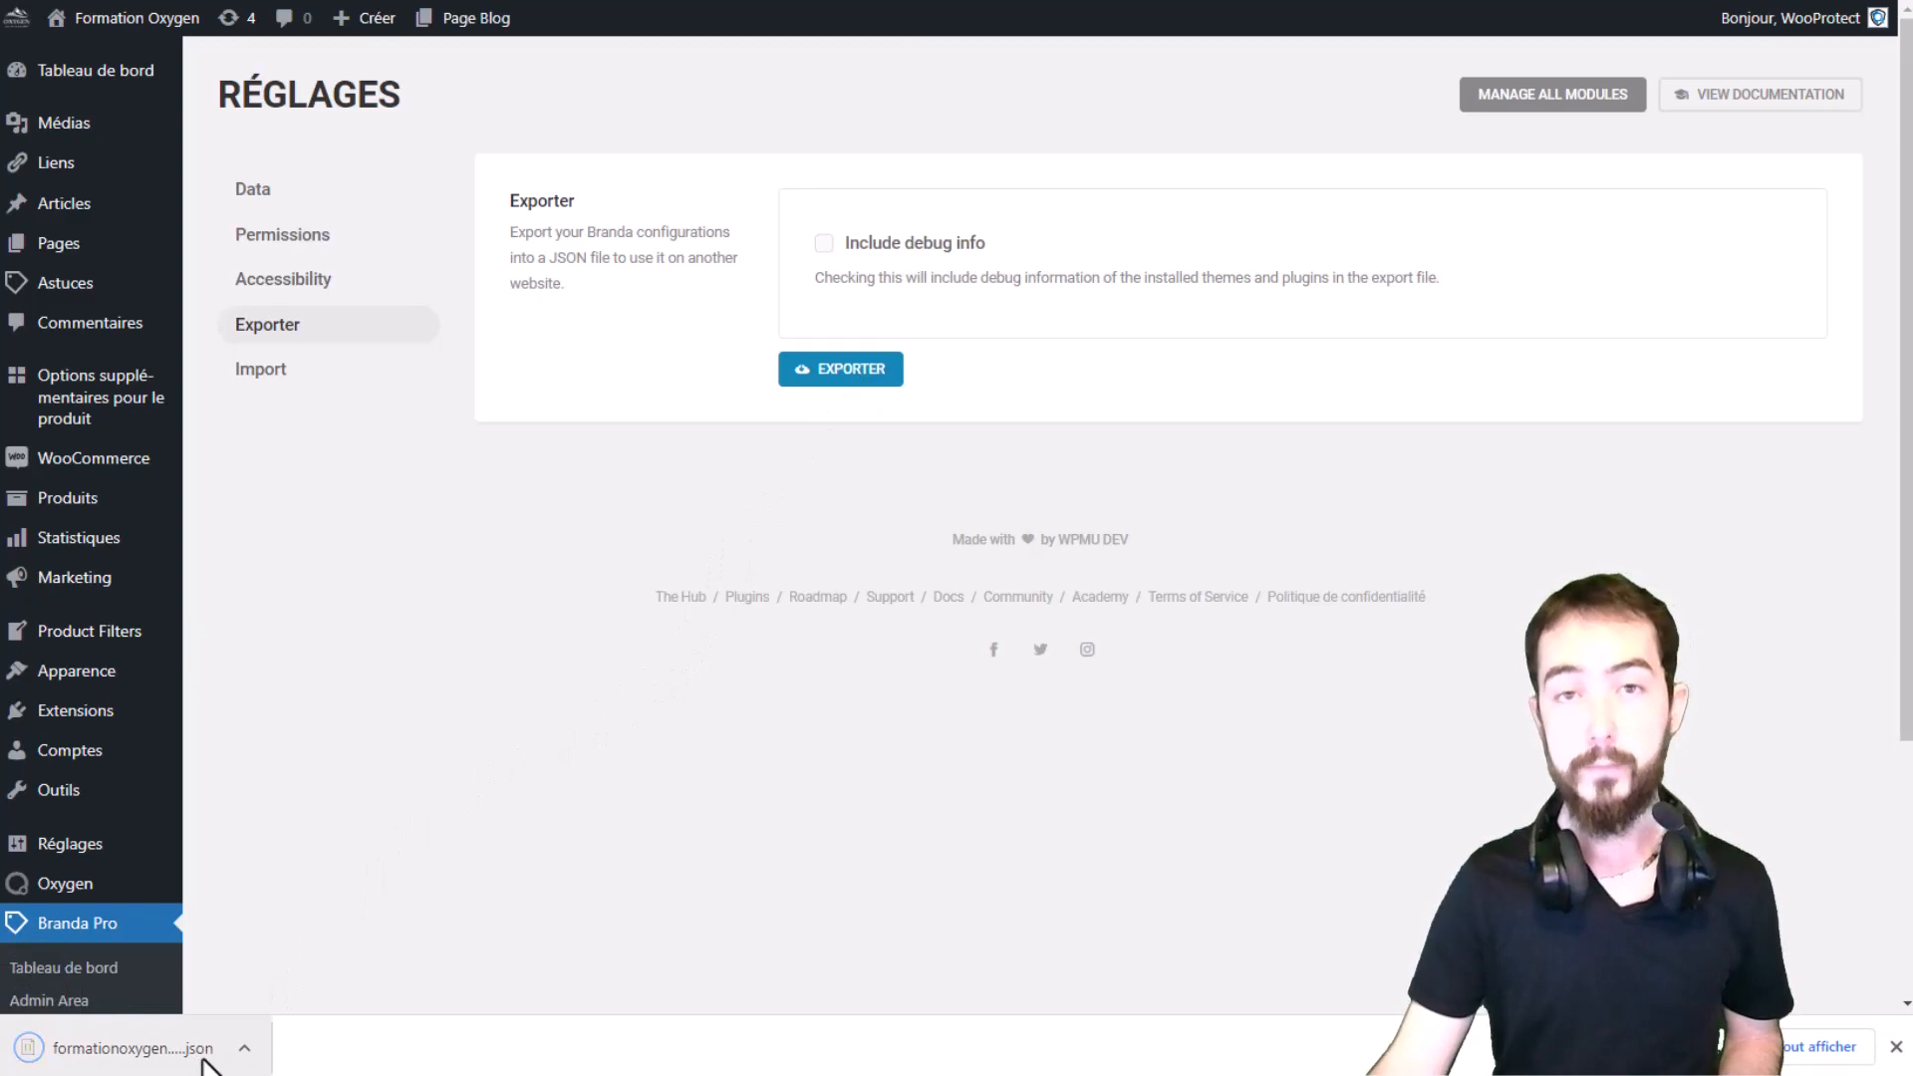
Open the Import settings used for loading Branda configurations from a JSON file
click(270, 379)
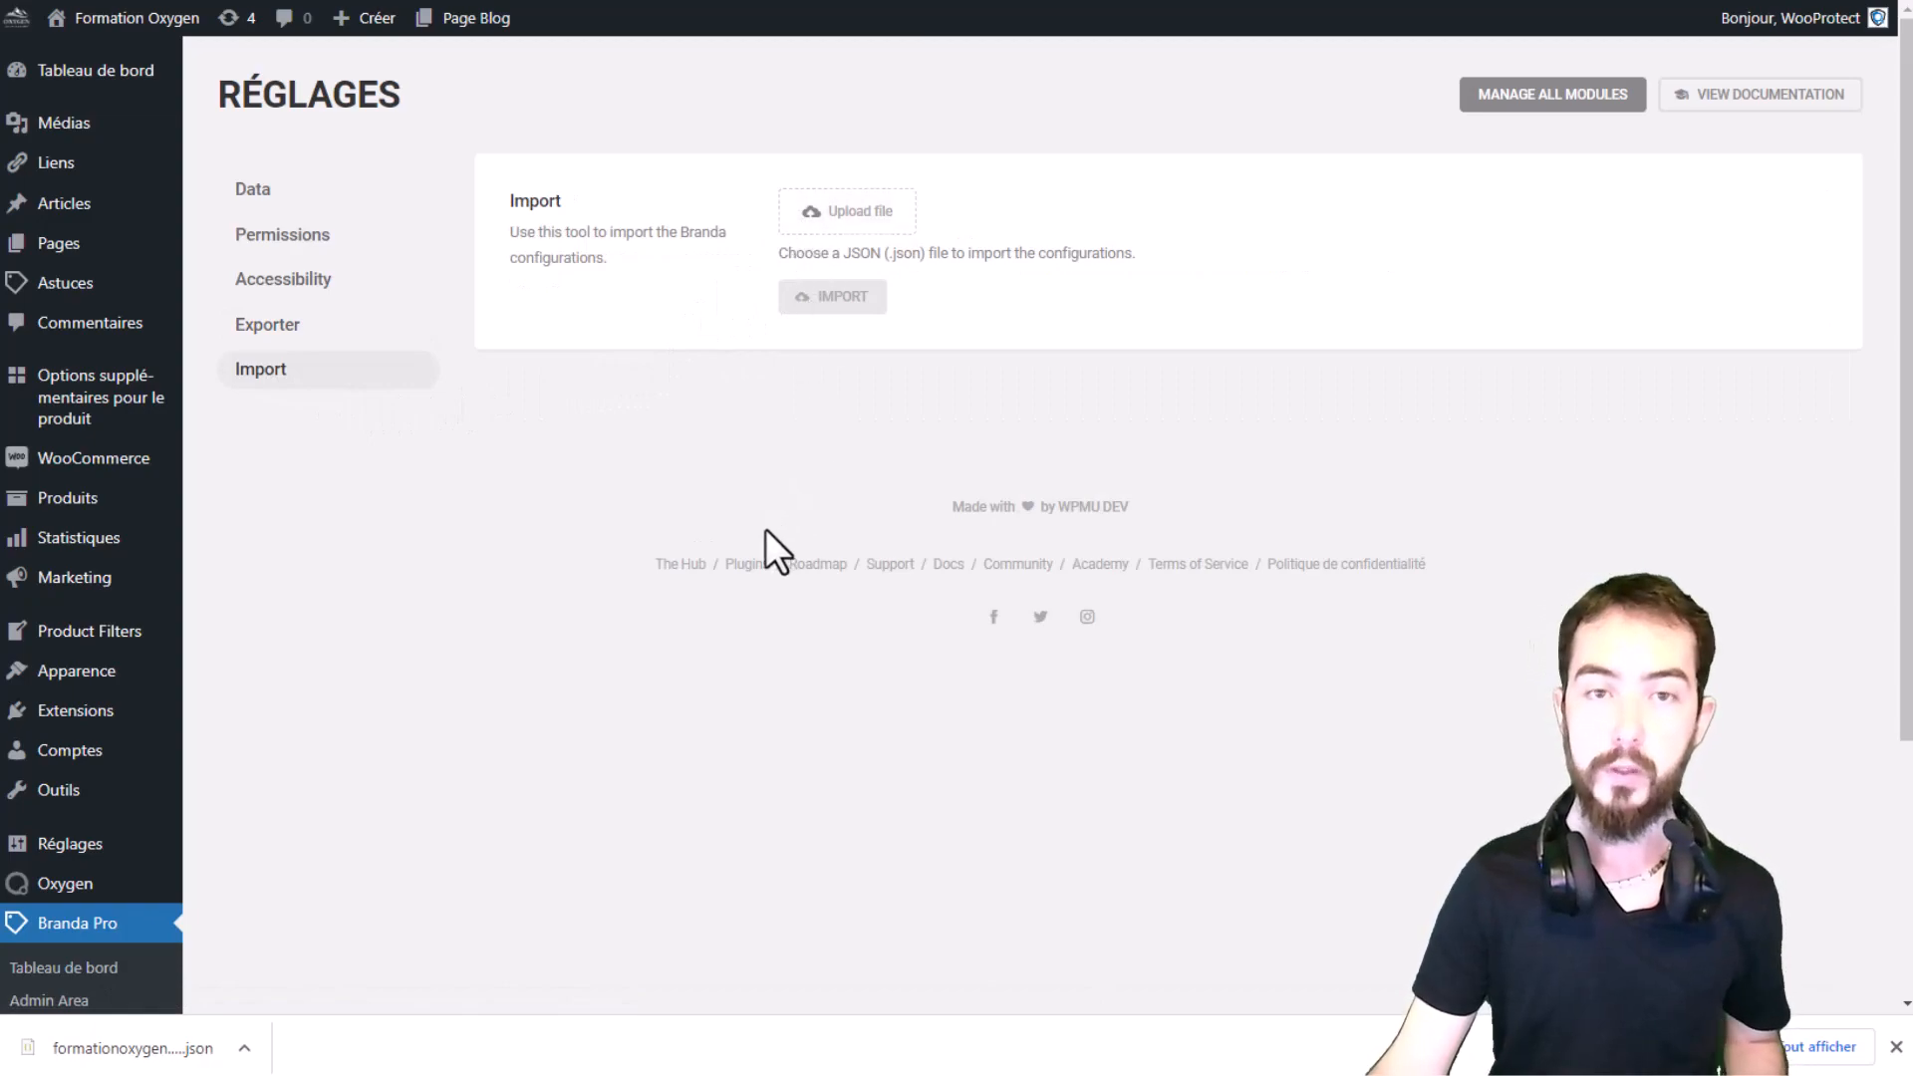
mouse_move(105, 1020)
mouse_down()
mouse_move(853, 182)
mouse_move(293, 981)
mouse_move(100, 1046)
mouse_up()
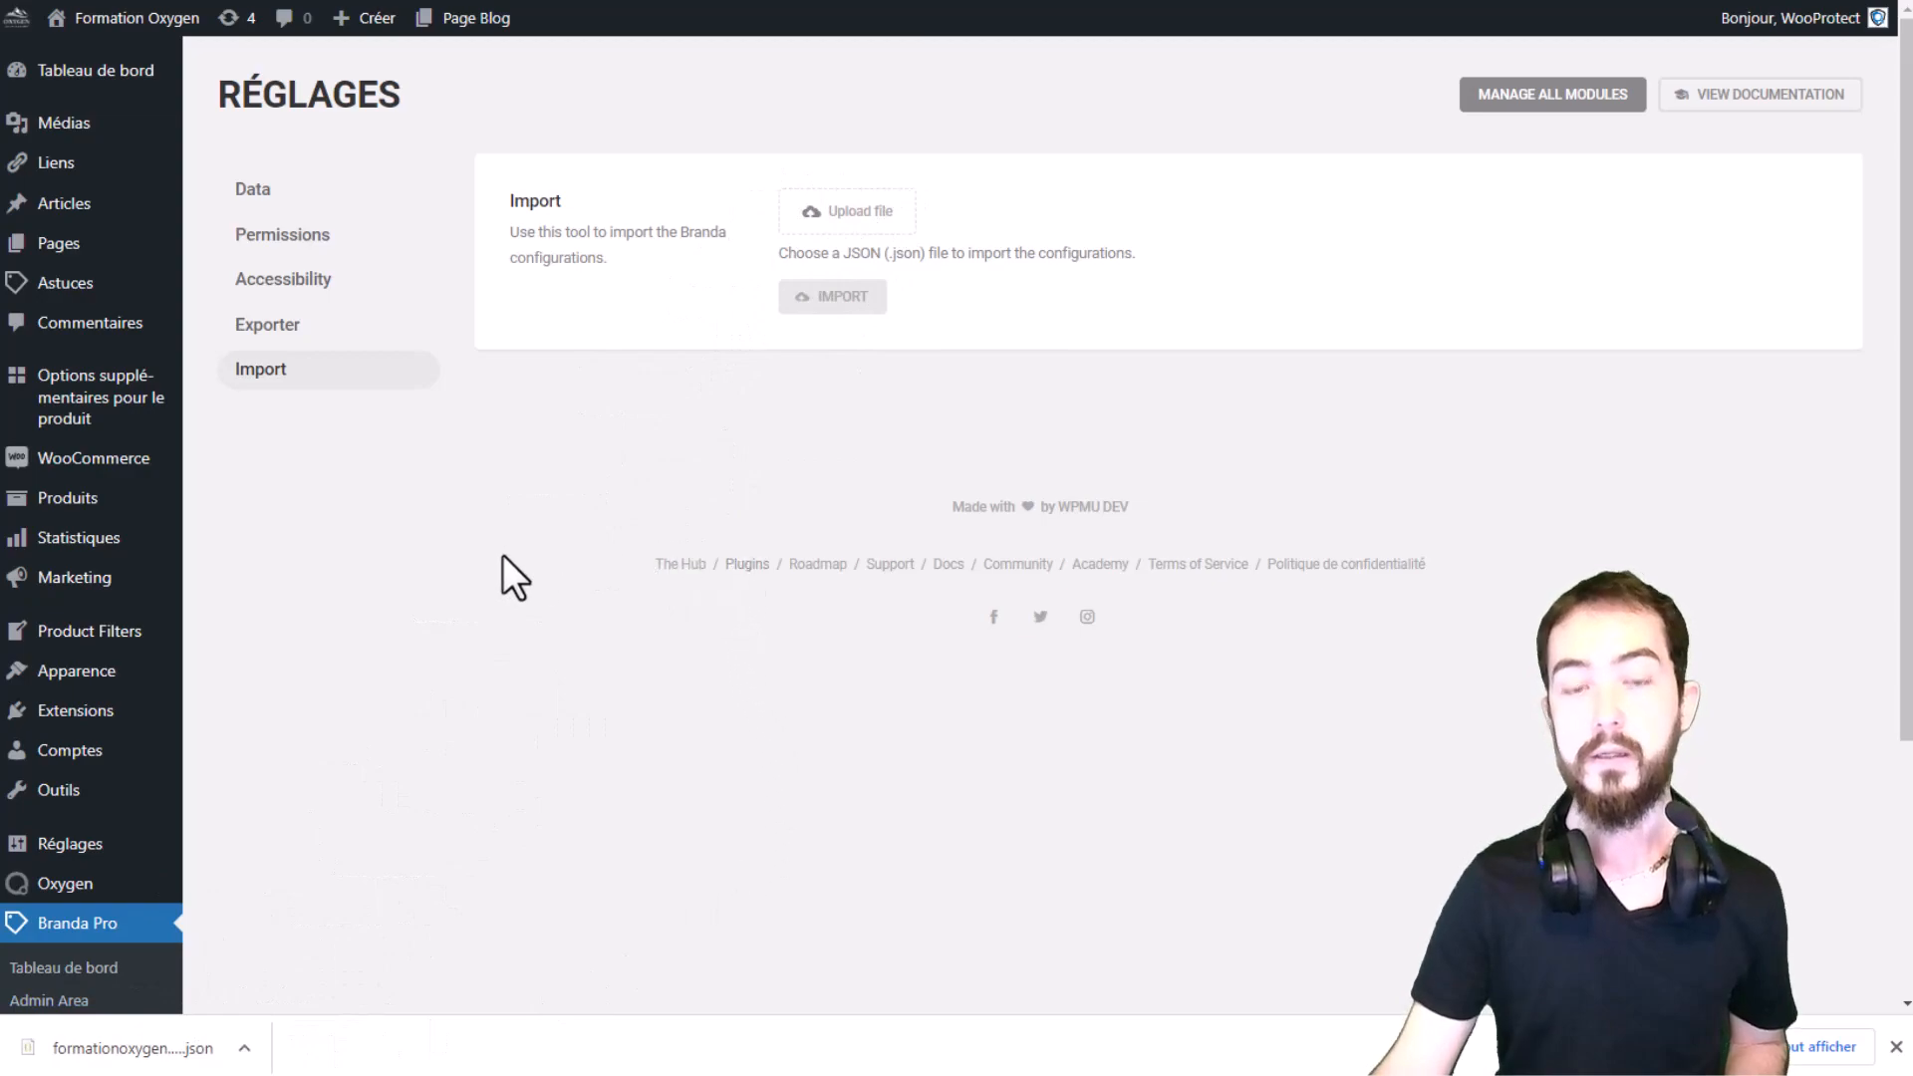